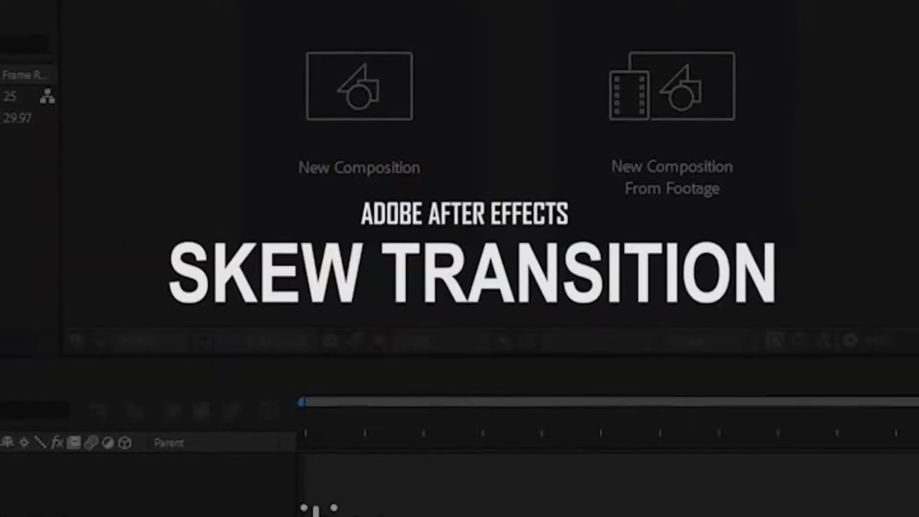
Create Comp 1 from the HDTV 1080 29.97 preset: 1920x1080, 29.97 fps, four seconds long.
click(611, 473)
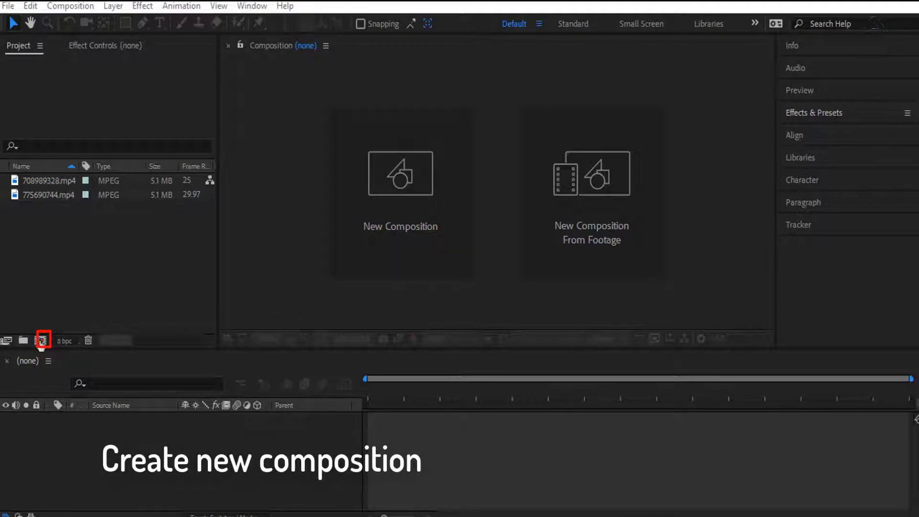
click(42, 342)
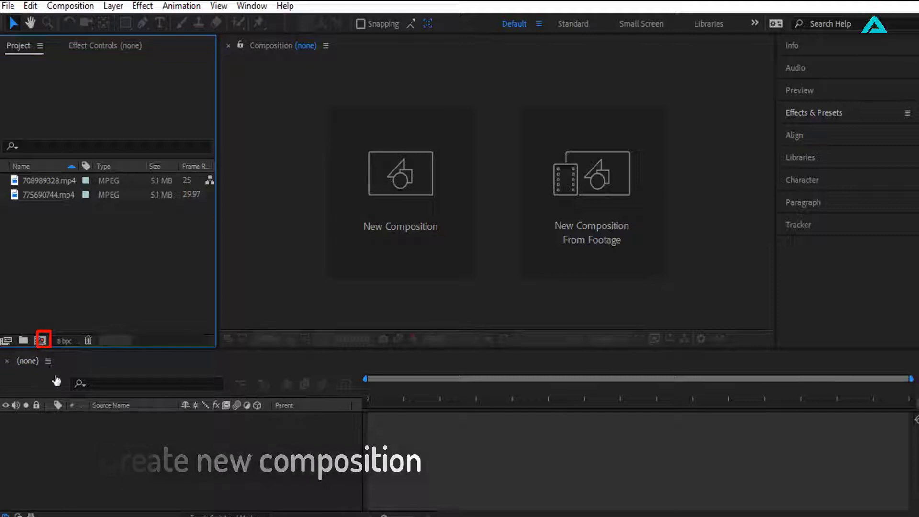
click(41, 342)
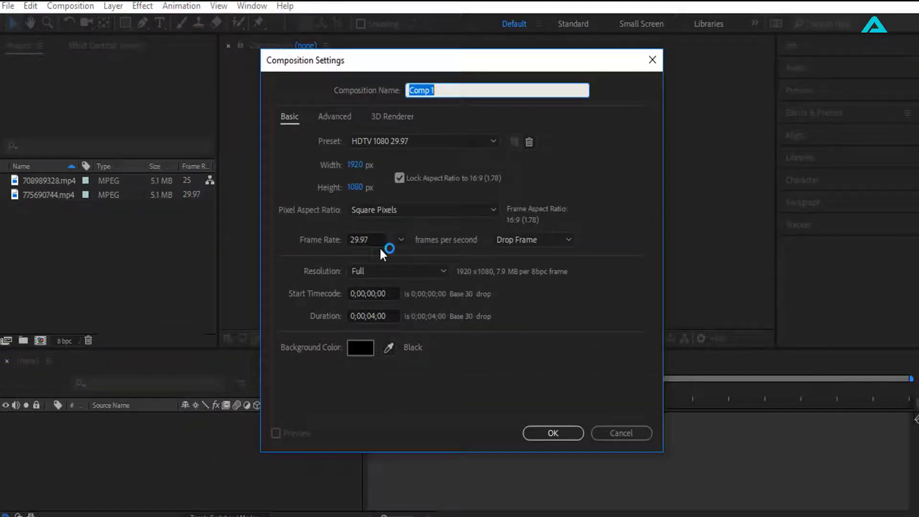
click(553, 433)
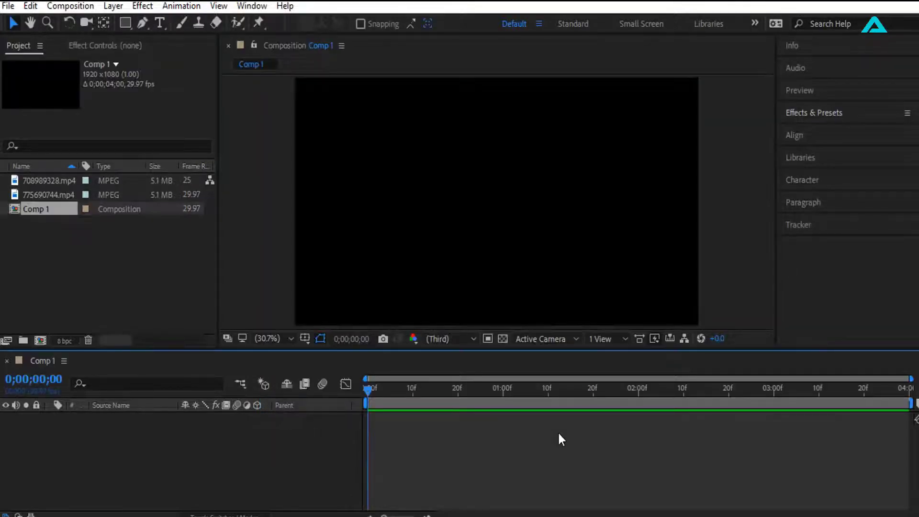
Add the 708989328.mp4 footage to the Comp 1 timeline as layer 1.
click(45, 182)
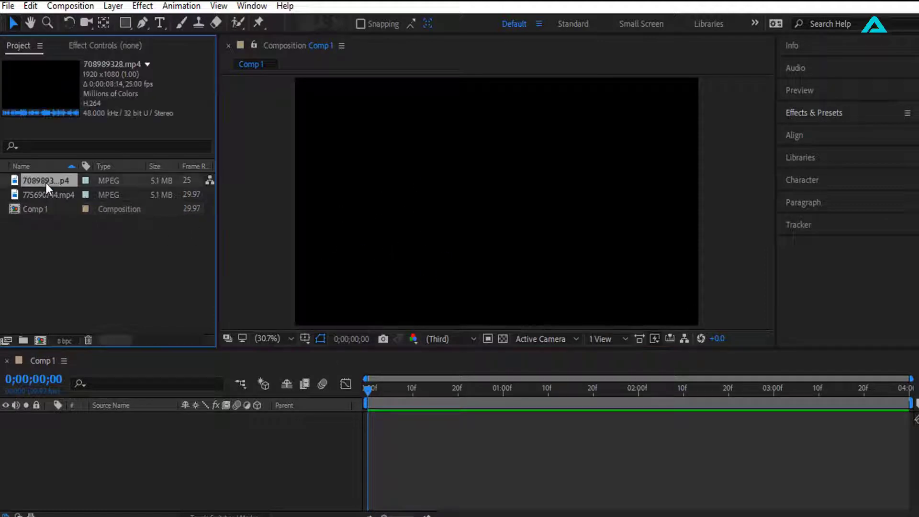
click(50, 192)
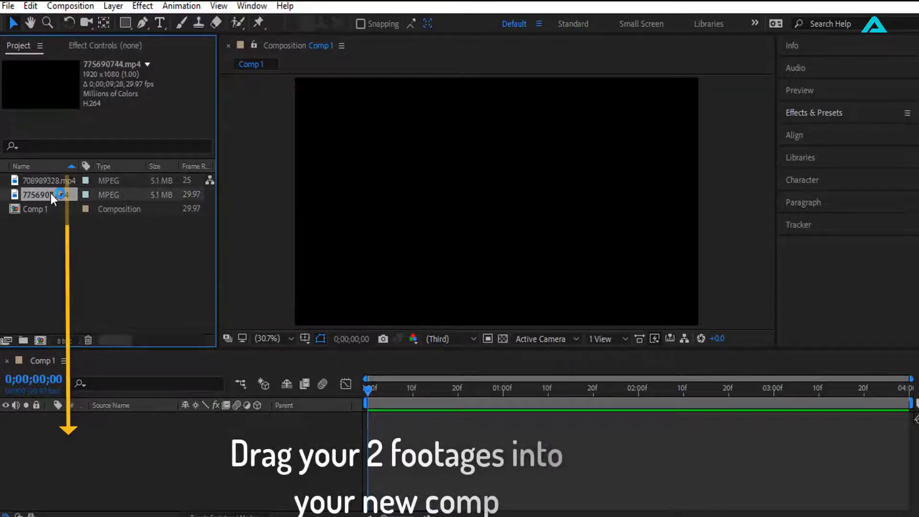
click(53, 180)
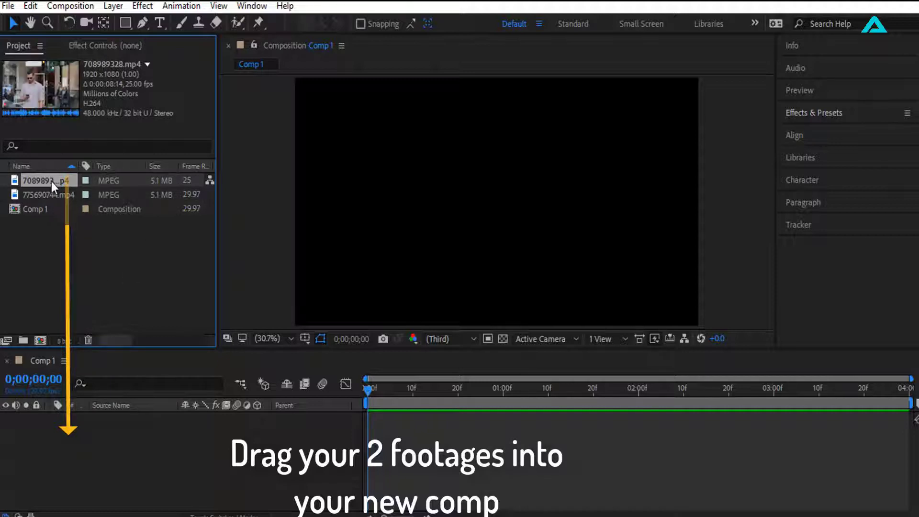
mouse_move(51, 182)
mouse_down()
mouse_move(65, 326)
mouse_move(62, 435)
mouse_up()
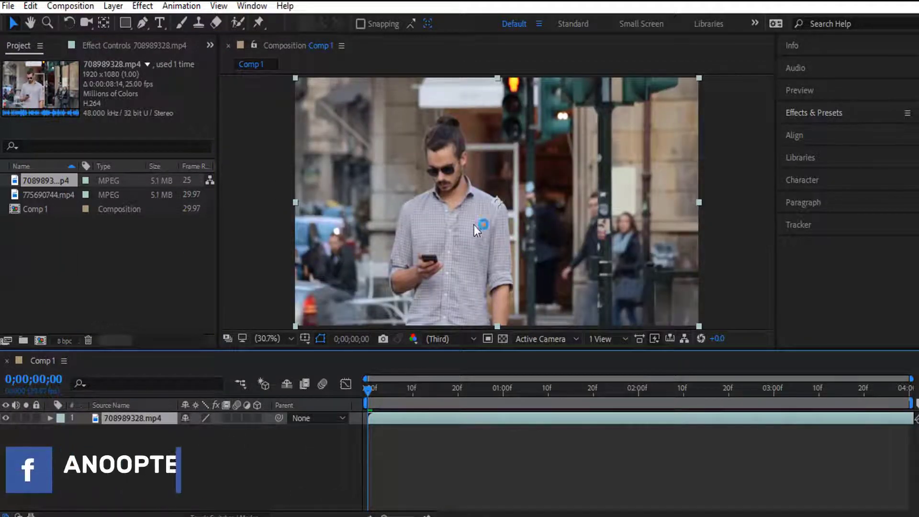
Split the 708989328.mp4 layer at 0;00;02;00 with Edit > Split Layer and delete the second half.
click(639, 390)
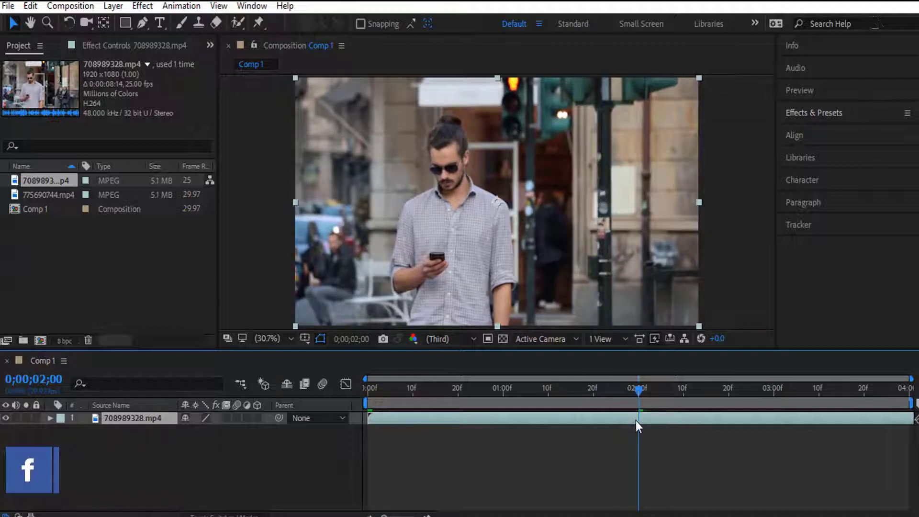
click(30, 7)
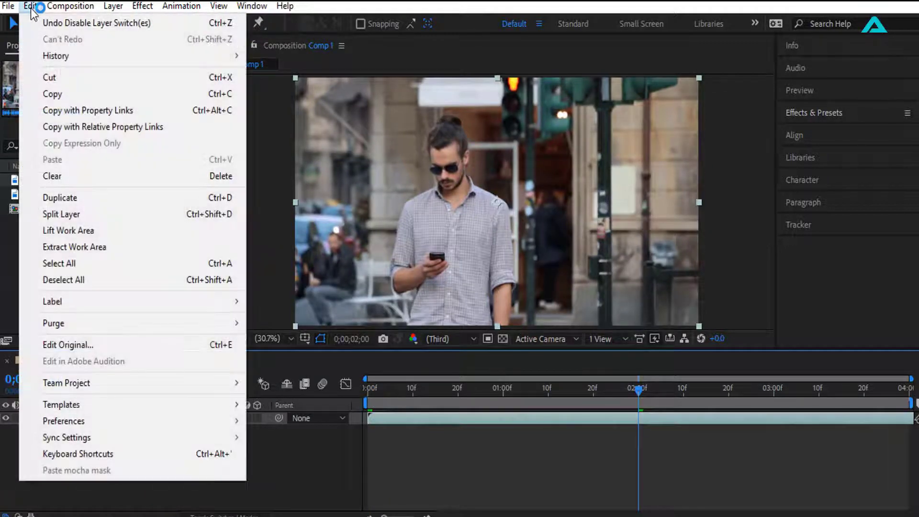
click(80, 217)
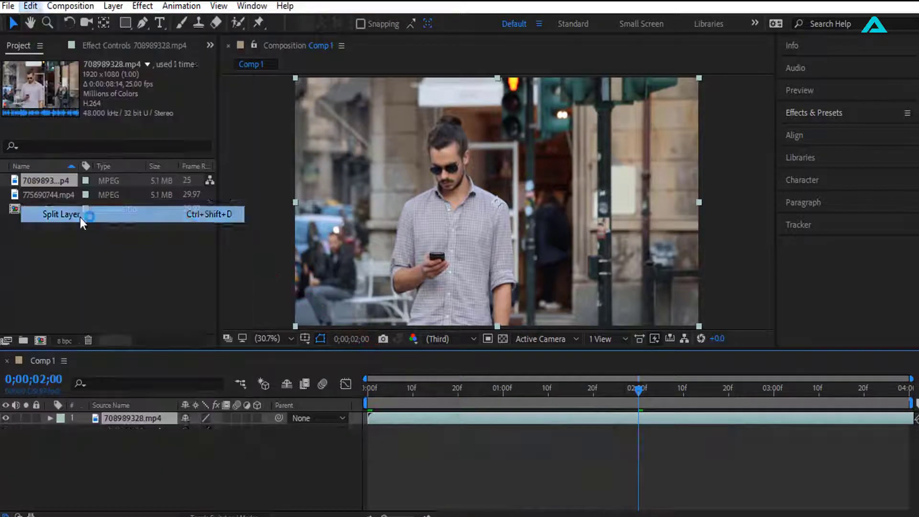
key(Delete)
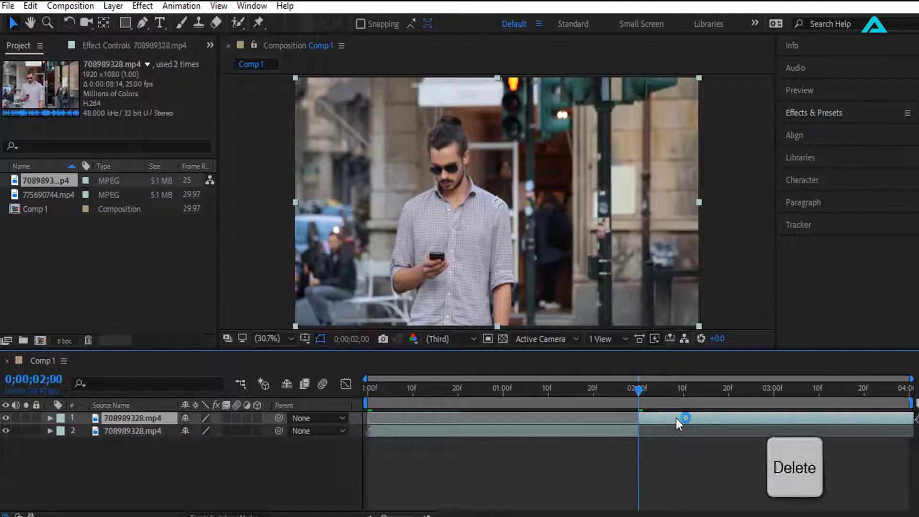
click(103, 193)
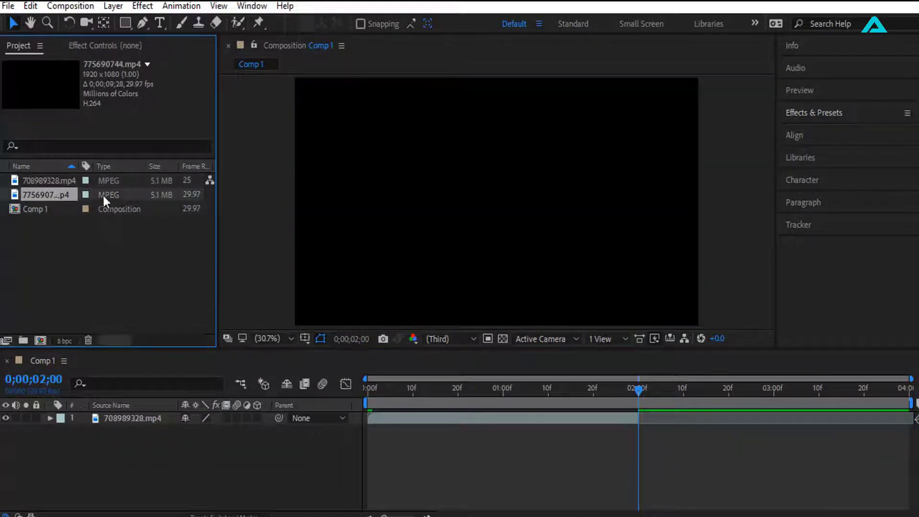
Add 775690744.mp4 above the man clip, split it at 2 seconds and delete its first half.
drag(45, 194, 74, 414)
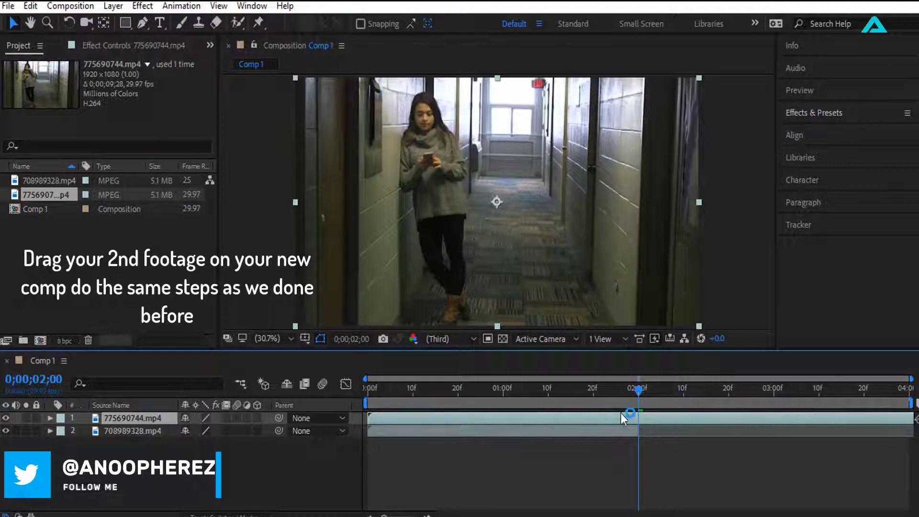
click(31, 5)
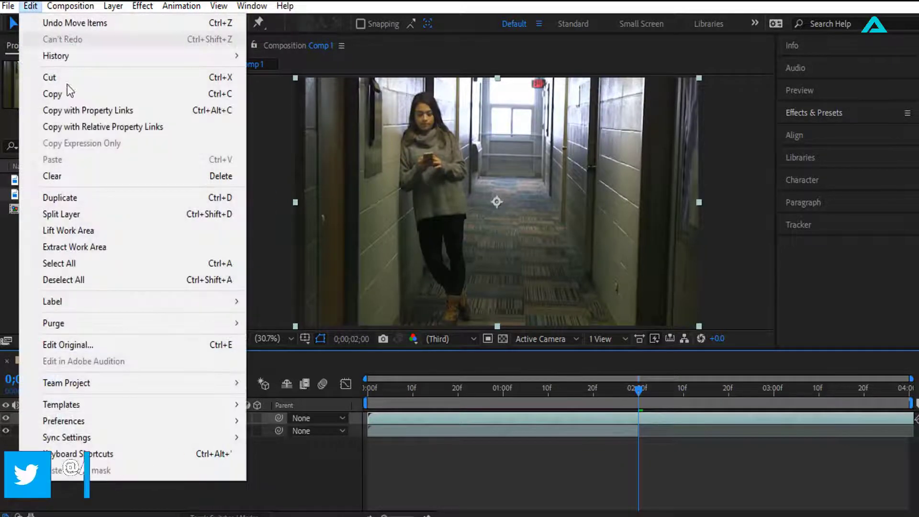
click(93, 217)
click(599, 430)
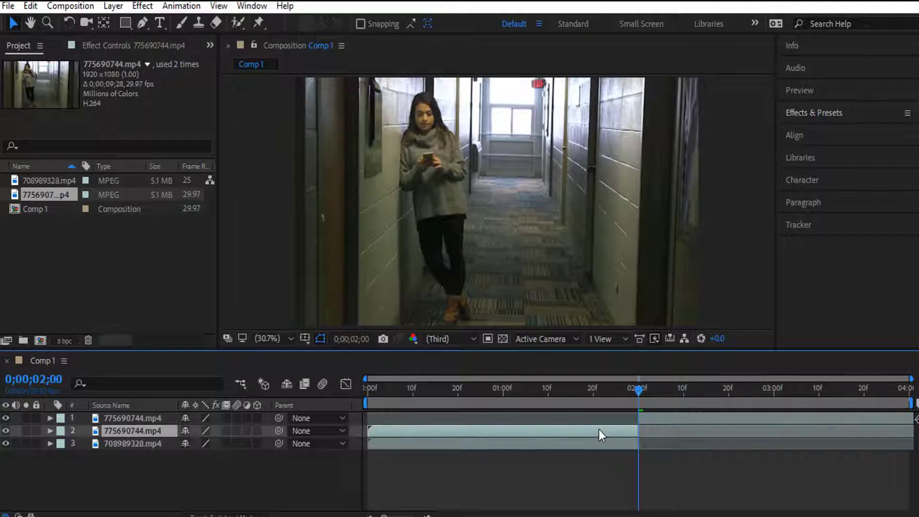
key(Delete)
click(662, 421)
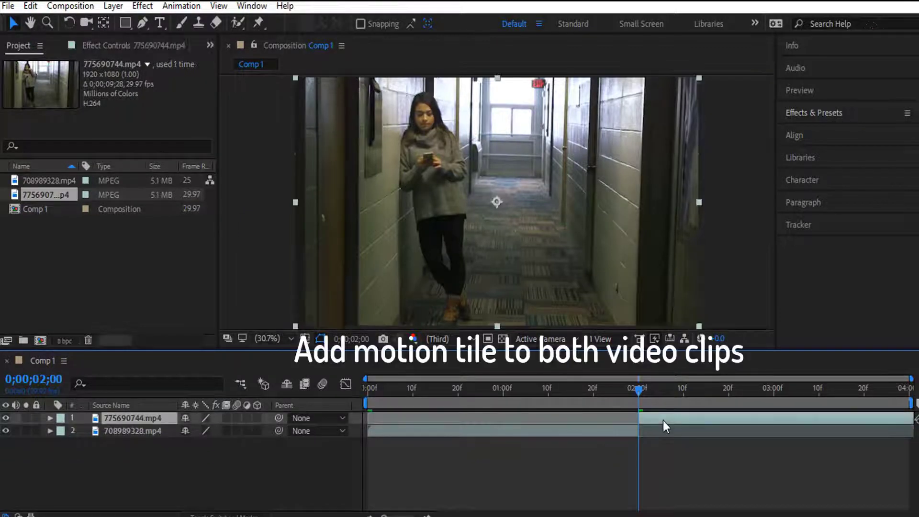
click(585, 396)
click(593, 431)
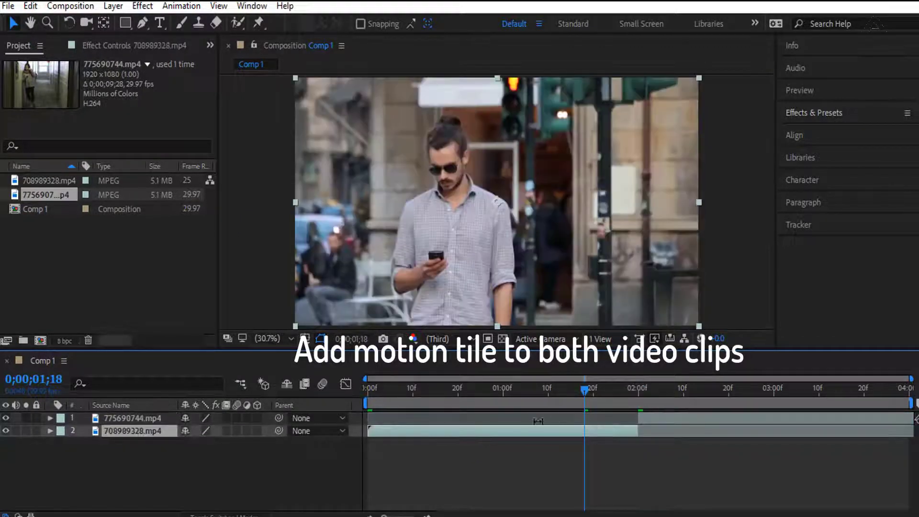
Search Effects & Presets for 'motio' and apply Motion Tile to both 708989328.mp4 and 775690744.mp4.
click(369, 389)
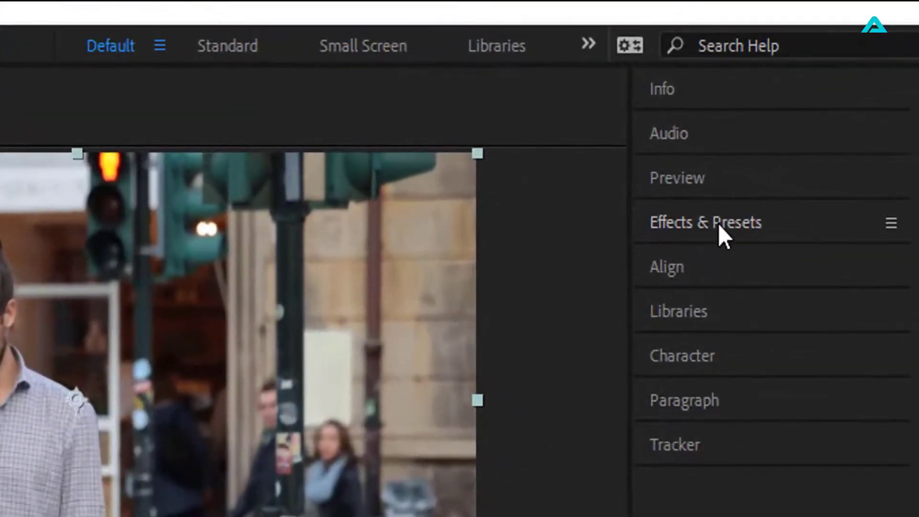
click(719, 225)
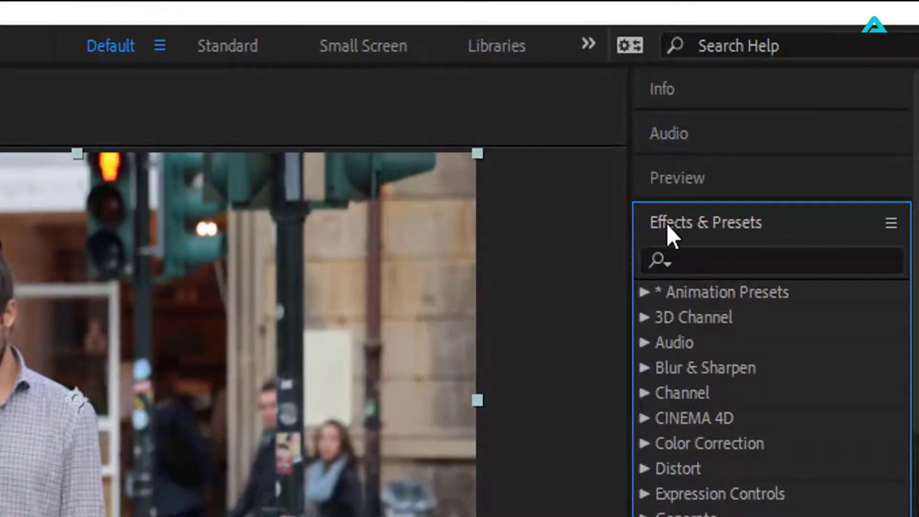
click(694, 260)
text(mo)
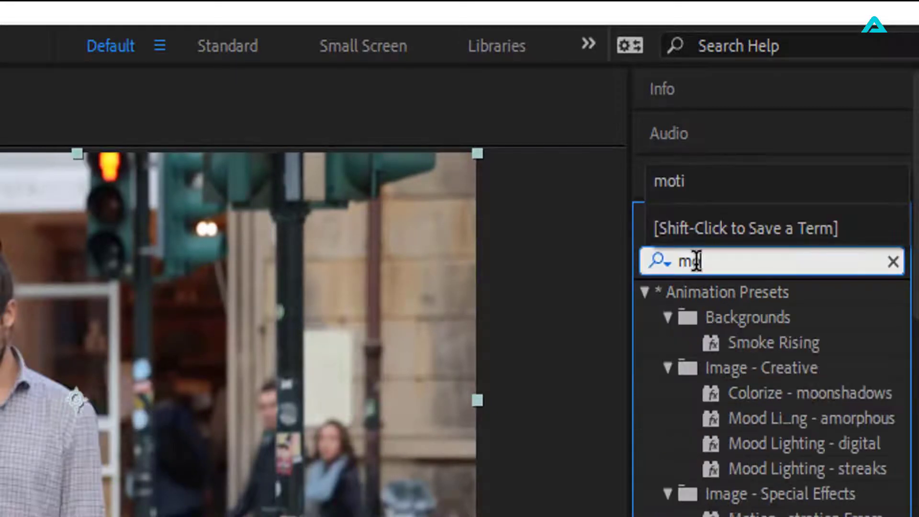
text(tion)
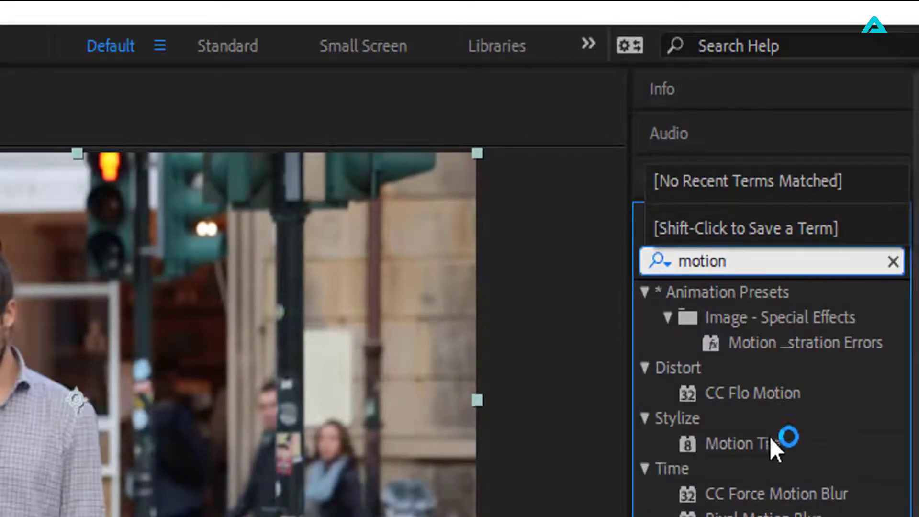
click(763, 445)
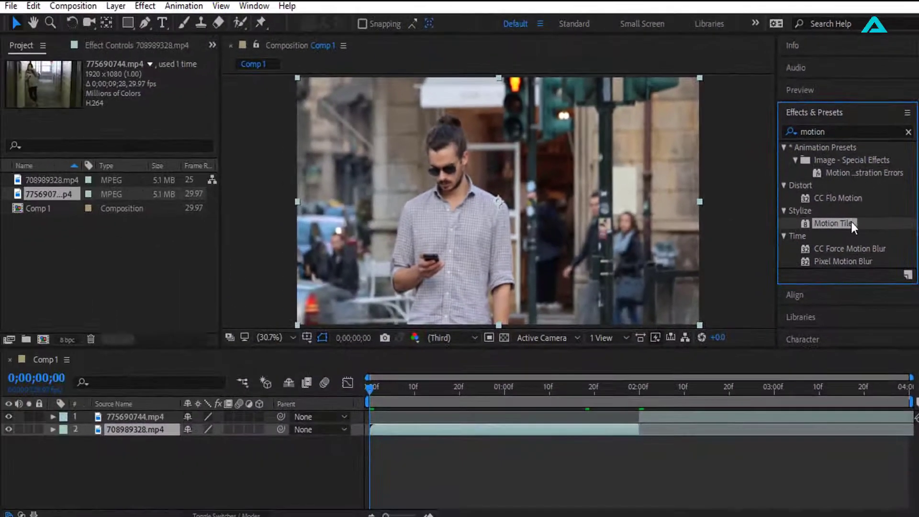
drag(845, 222, 529, 426)
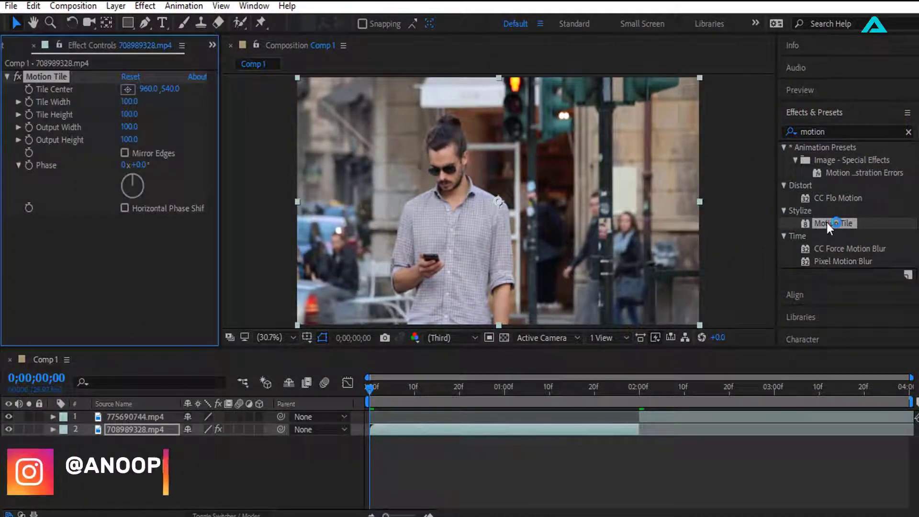
drag(827, 223, 713, 418)
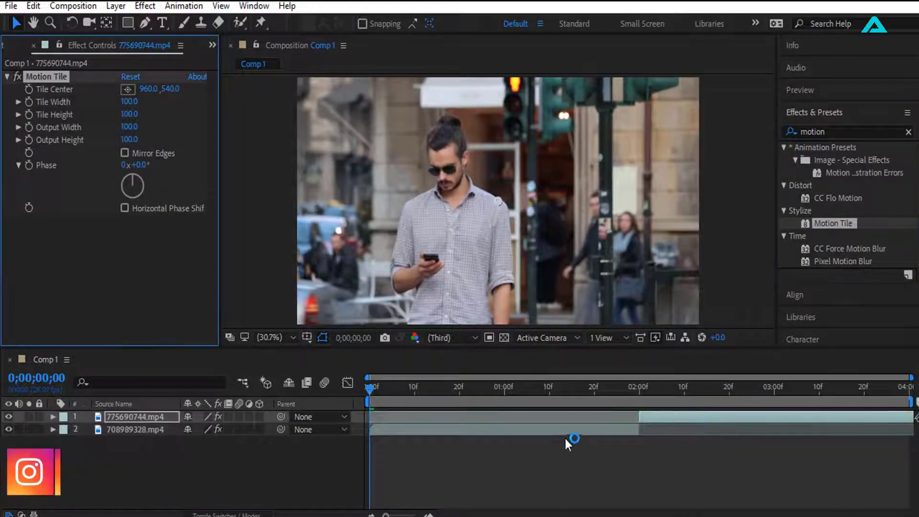
Set Motion Tile on 708989328.mp4 to Output Width 400 and Output Height 400, with Mirror Edges on.
click(545, 429)
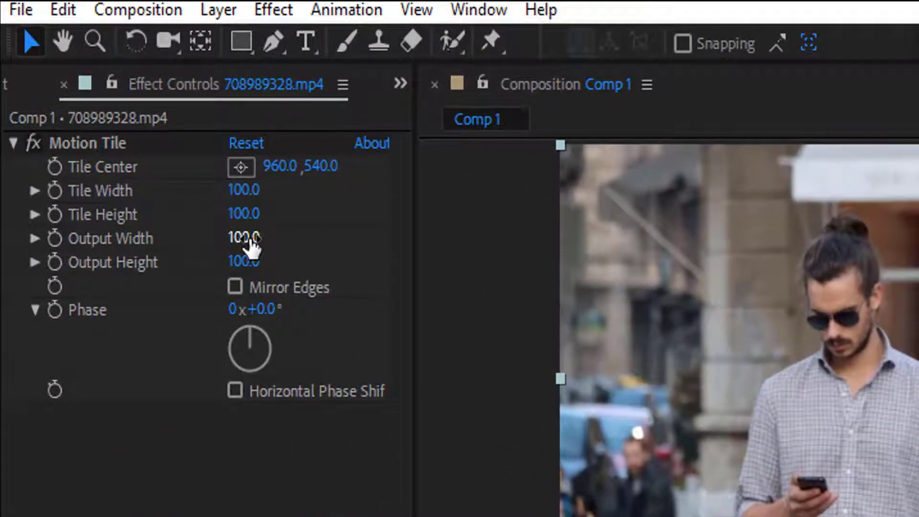
click(244, 232)
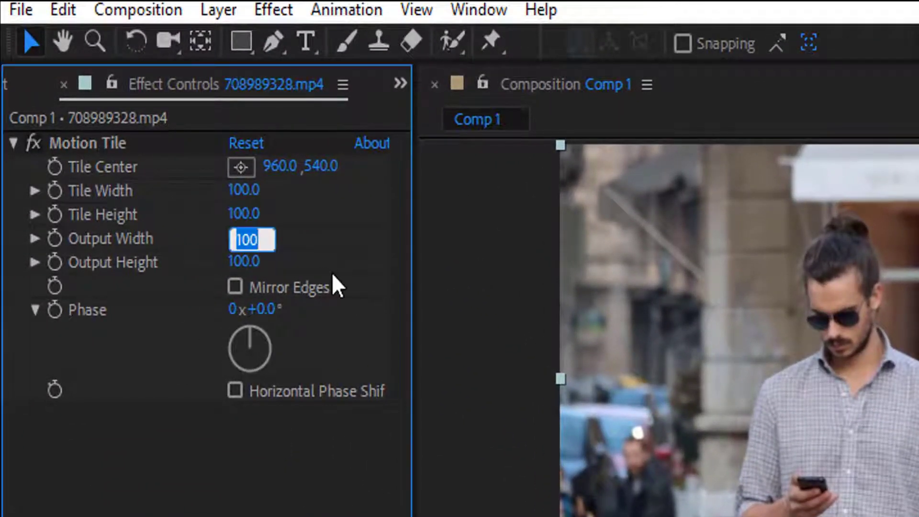
text(400)
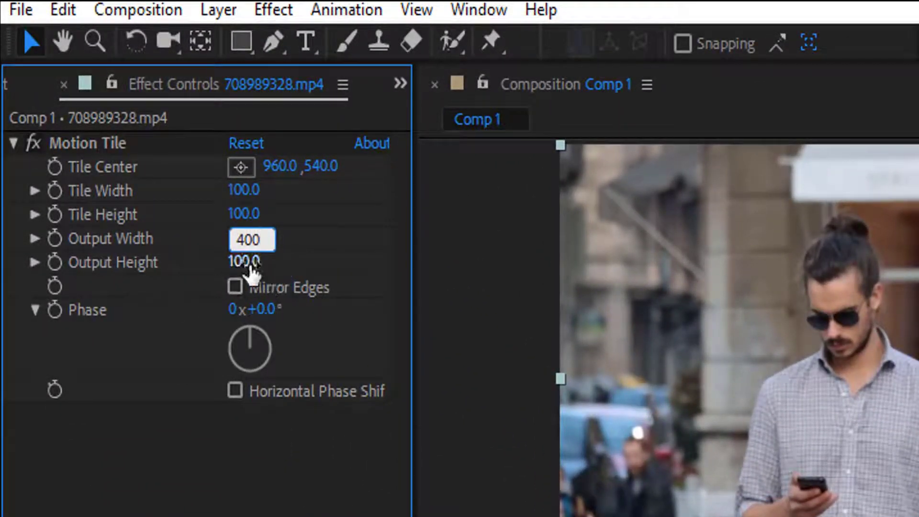
click(247, 263)
text(400)
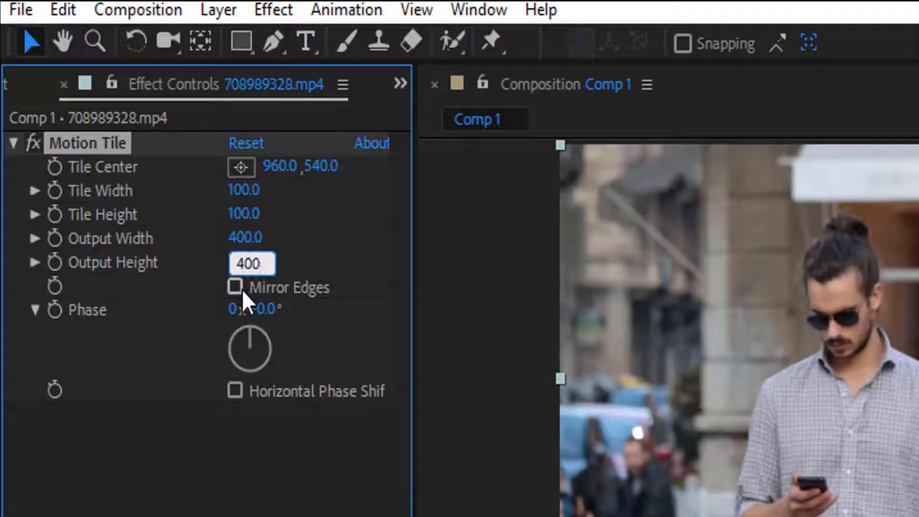
click(242, 290)
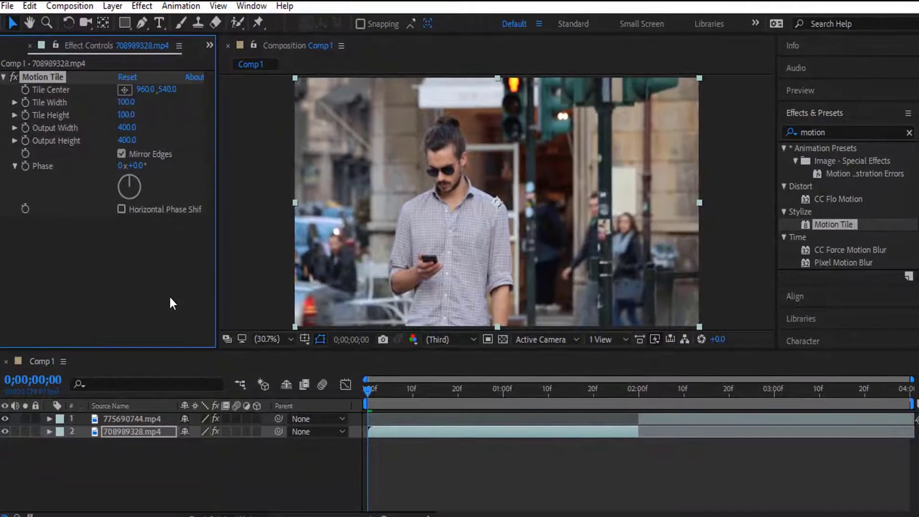
Set the 775690744.mp4 clip's Motion Tile Output Width and Output Height to 400.
click(662, 393)
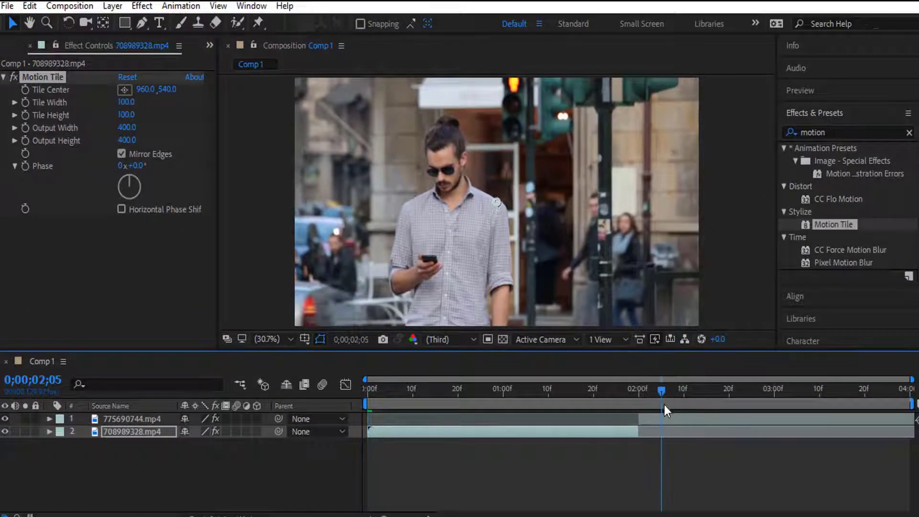
click(665, 418)
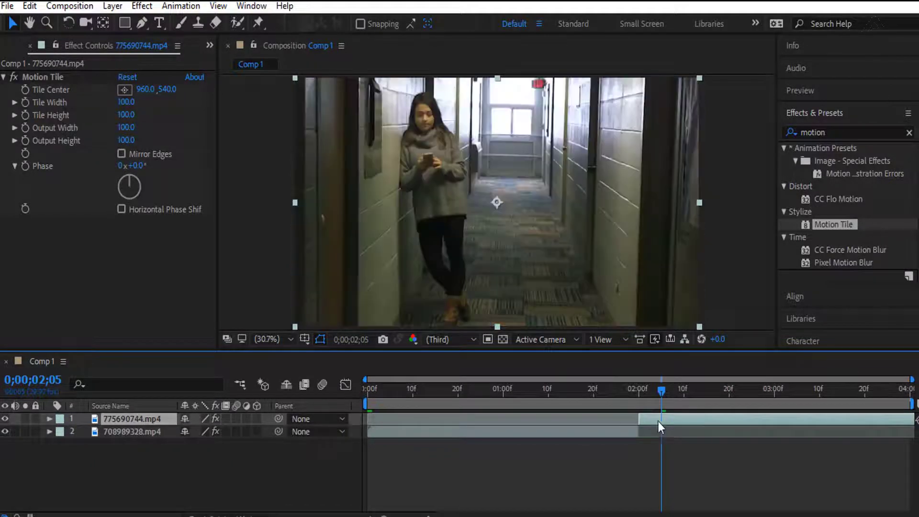
click(126, 127)
text(400)
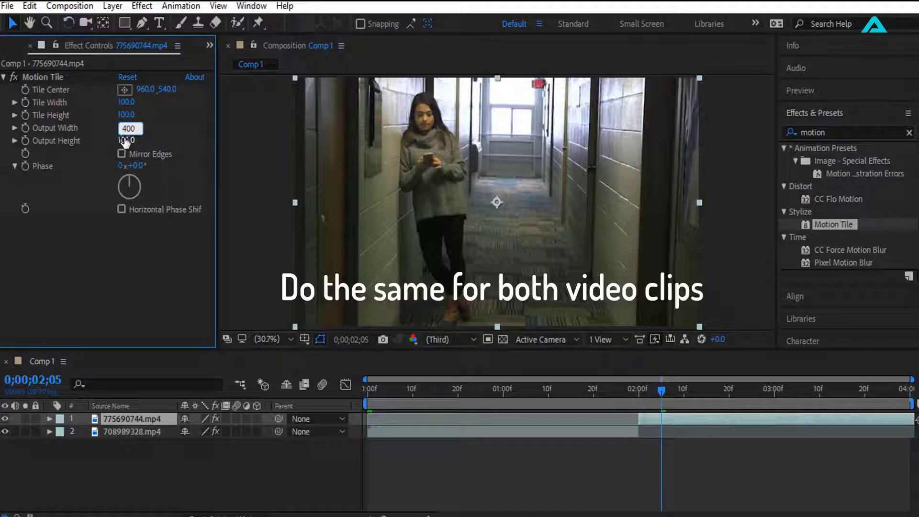
key(Return)
click(125, 140)
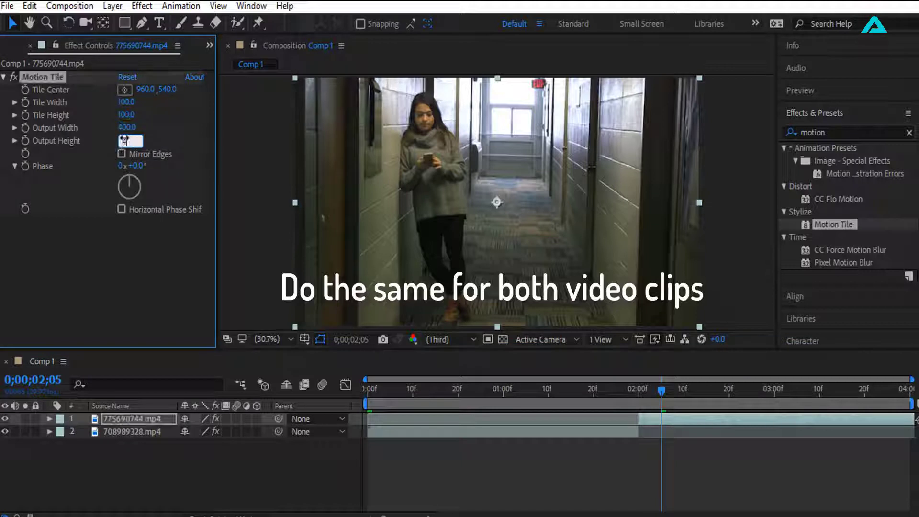
text(400)
click(471, 390)
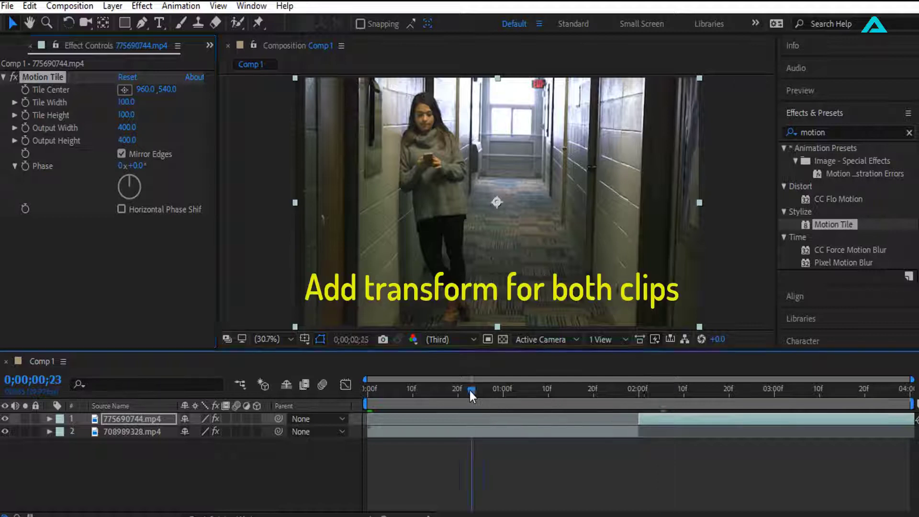
Search effects for 'tran' and apply Distort > Transform to 708989328.mp4, then to 775690744.mp4.
click(483, 433)
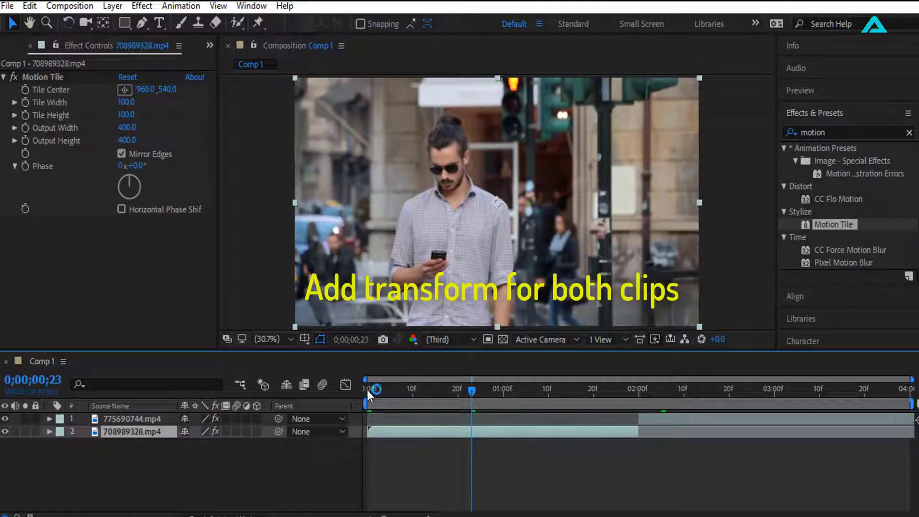
click(369, 394)
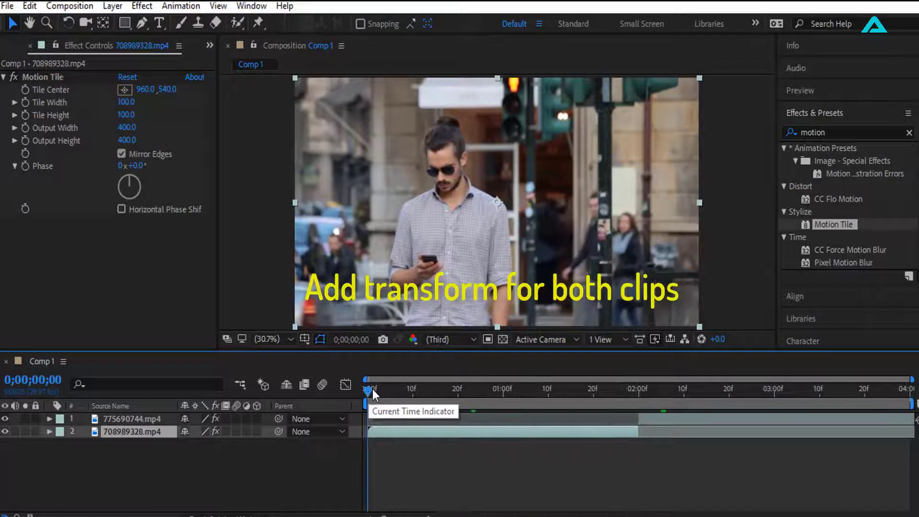
click(404, 459)
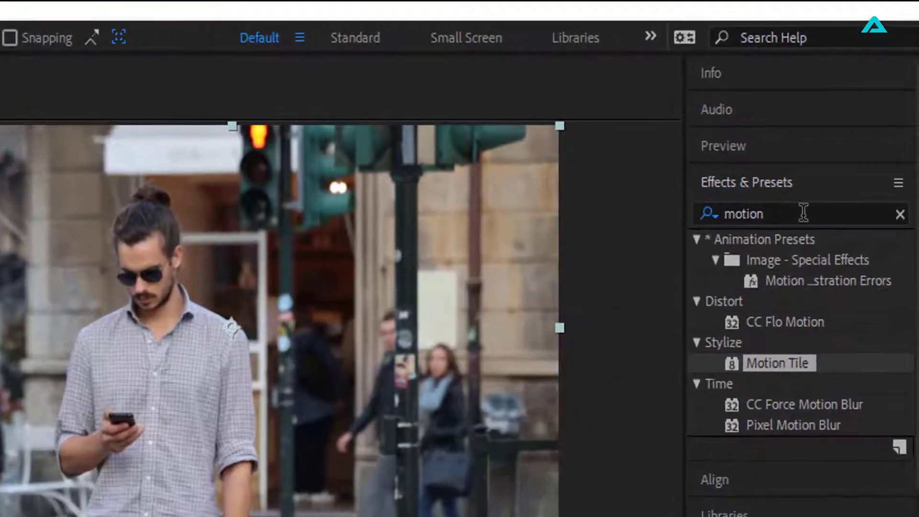
click(850, 132)
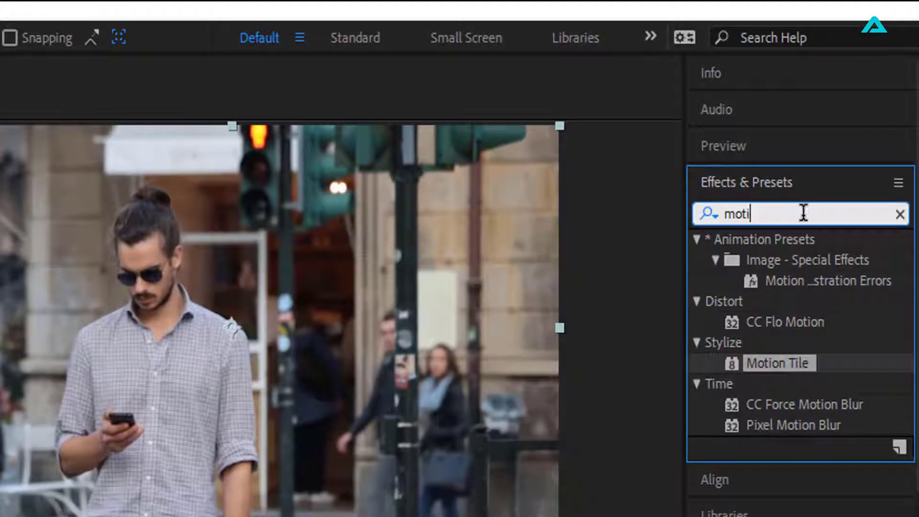
key(BackSpace)
key(BackSpace)
key(BackSpace)
text(tra)
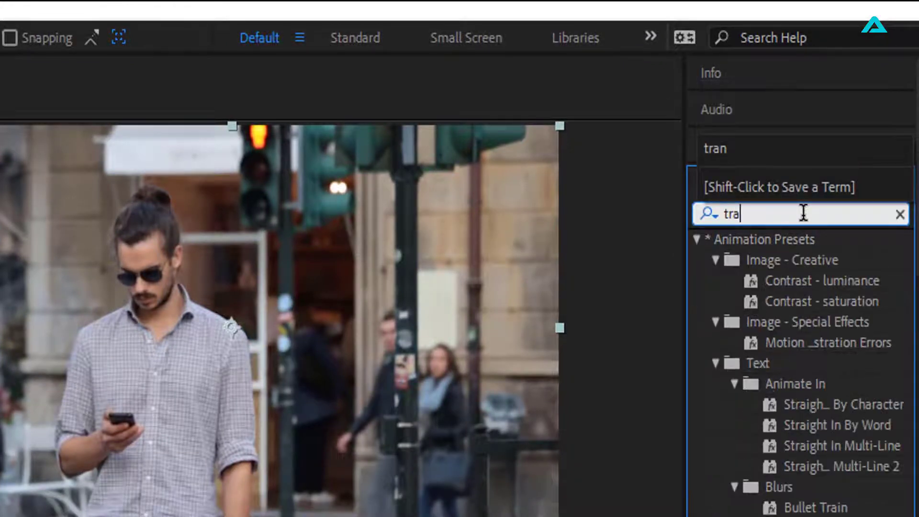
text(n)
click(793, 342)
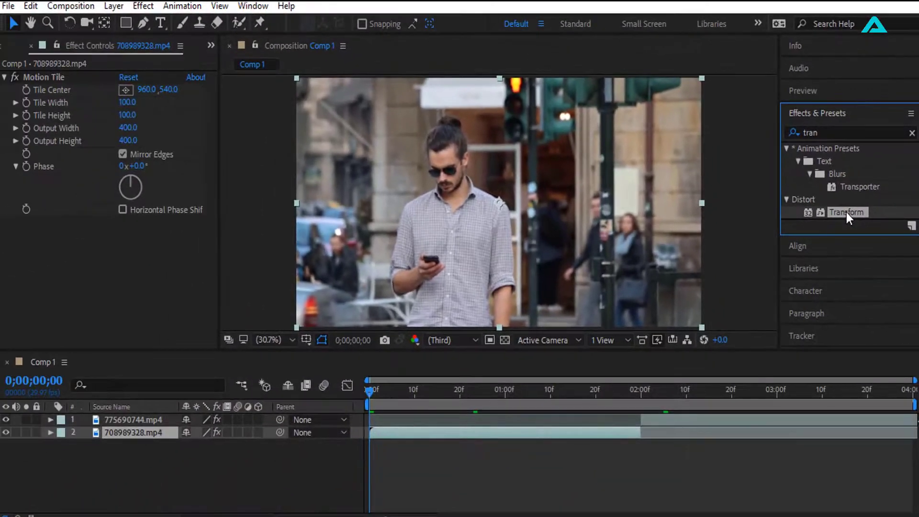
drag(847, 211, 447, 436)
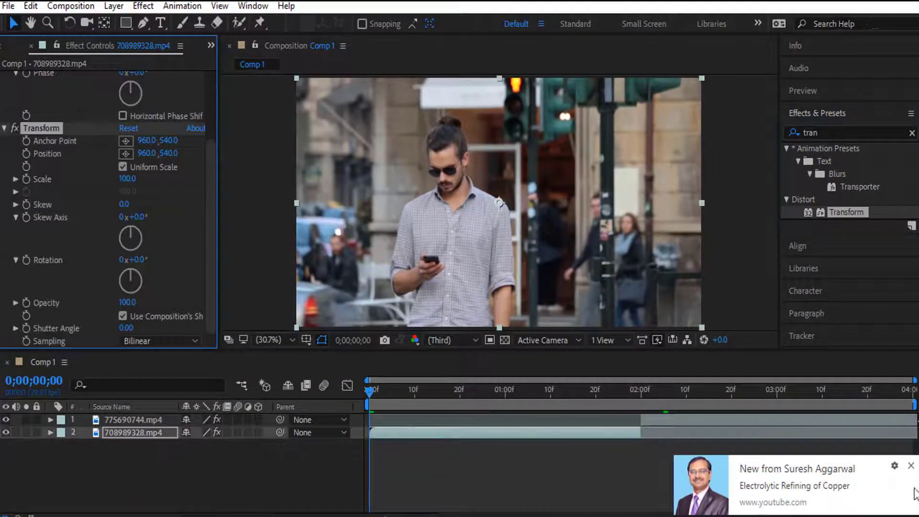
click(911, 467)
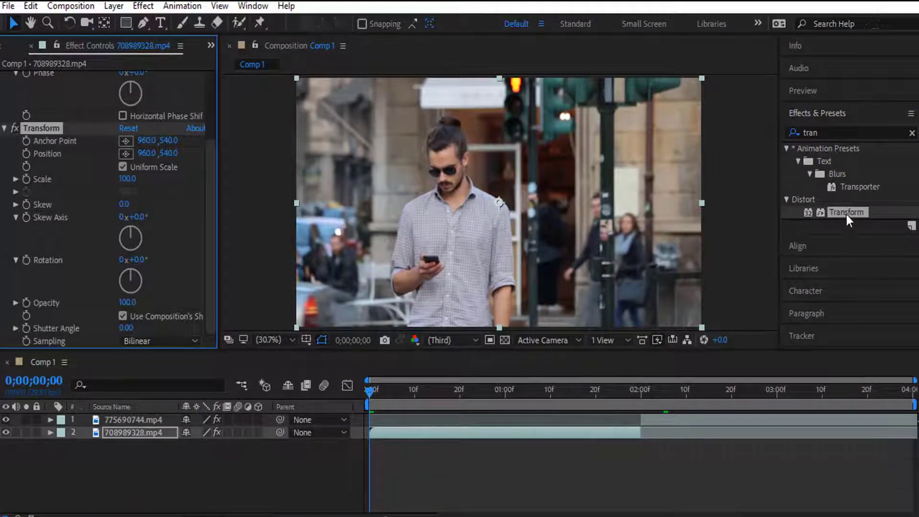
drag(847, 214, 665, 423)
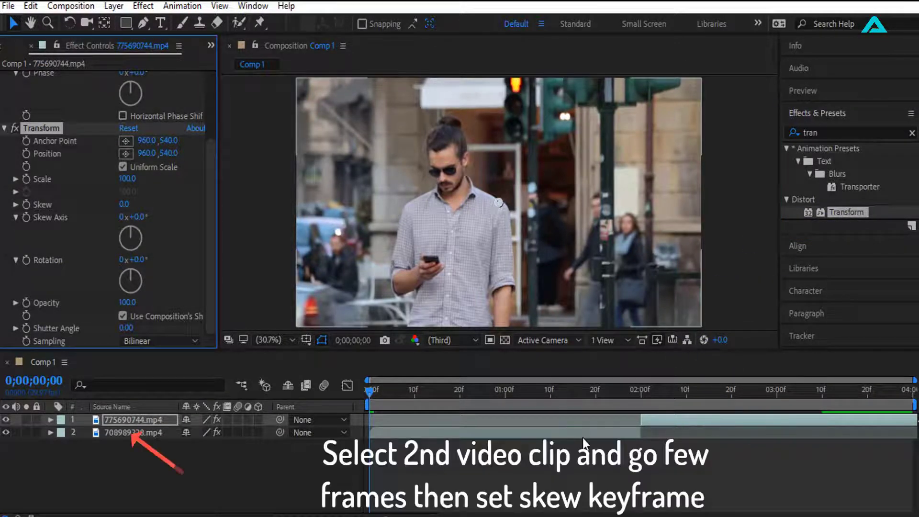
Turn on keyframing for the Transform Skew on 708989328.mp4 and set Skew to 40.
click(479, 433)
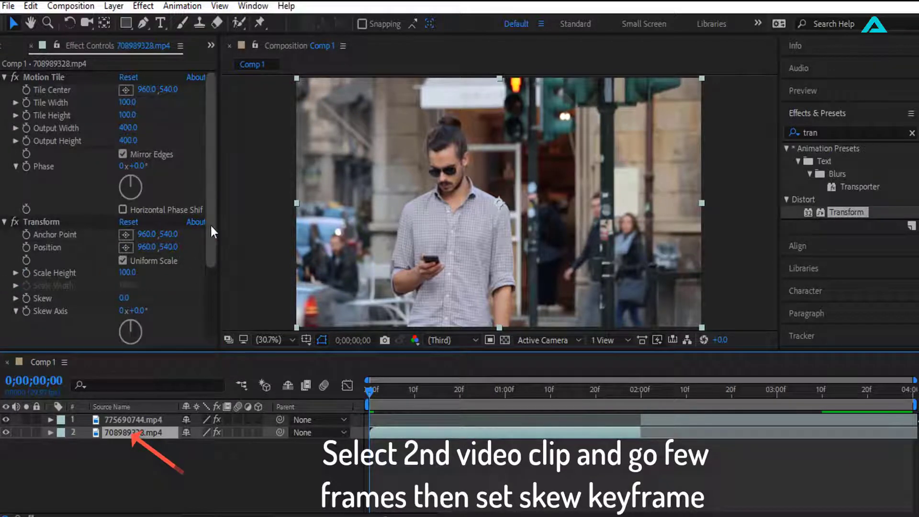
drag(210, 226, 208, 266)
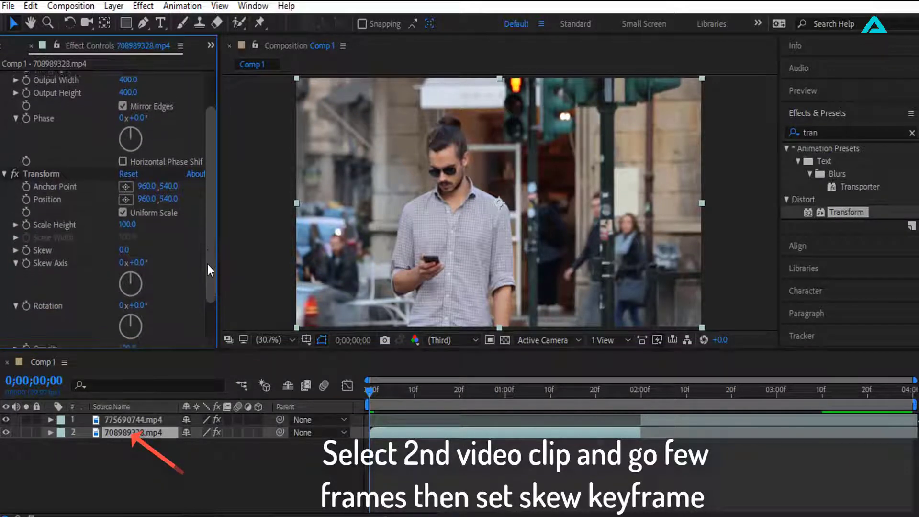
drag(375, 395, 462, 397)
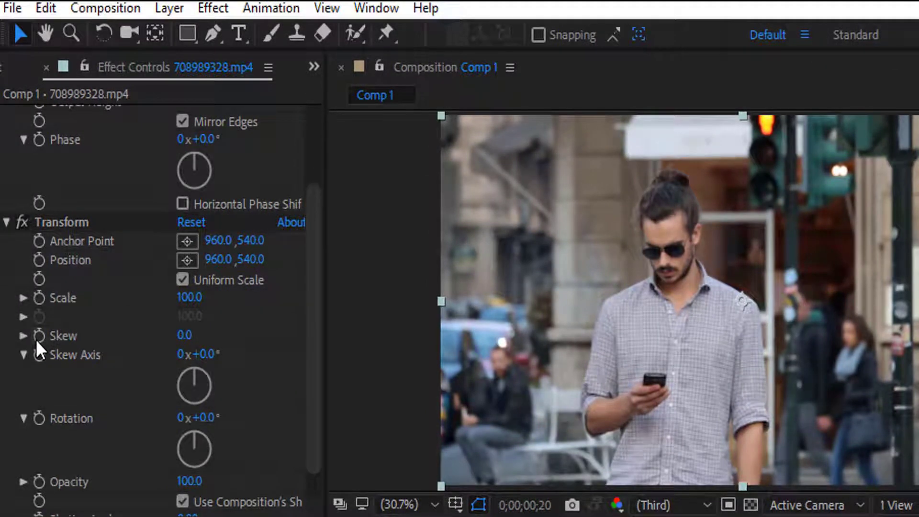
click(36, 340)
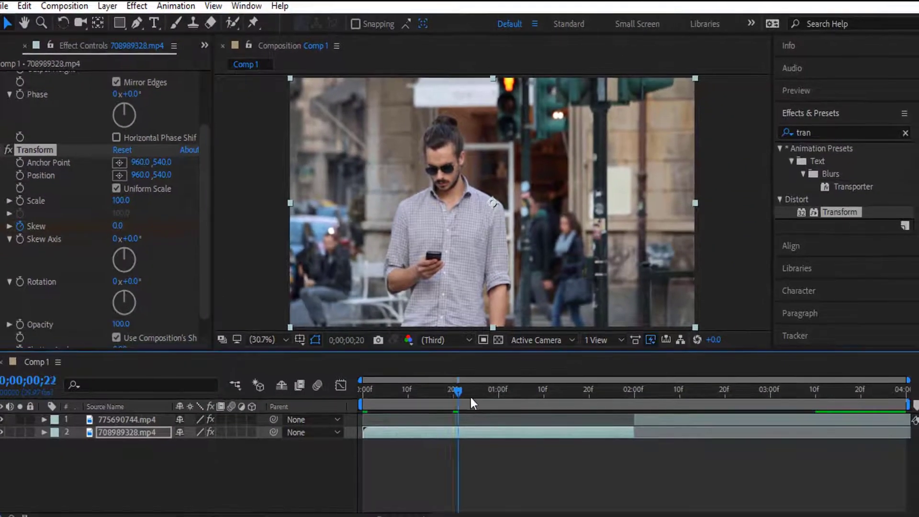
drag(470, 398, 634, 428)
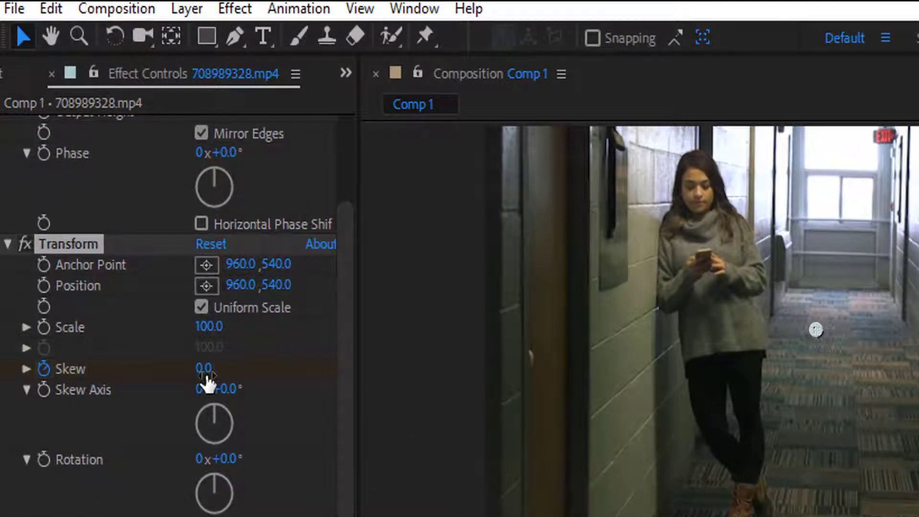
click(205, 369)
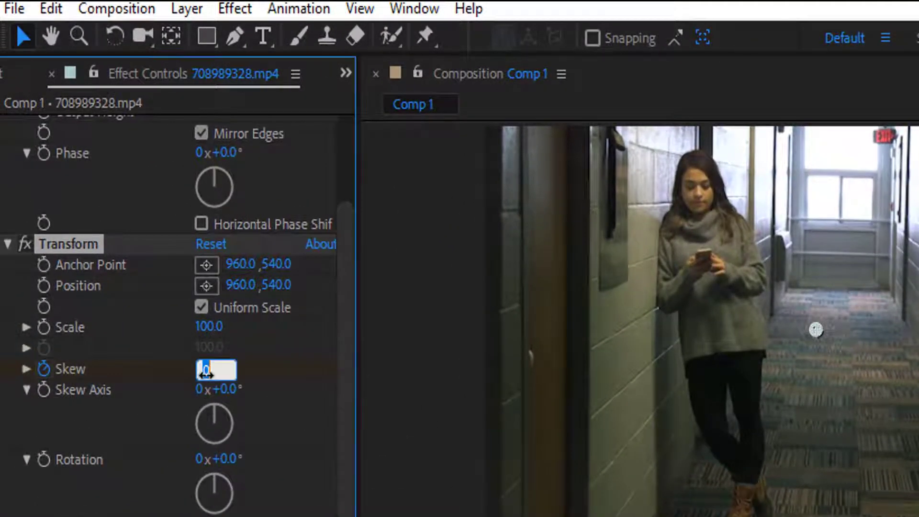
text(40)
key(Return)
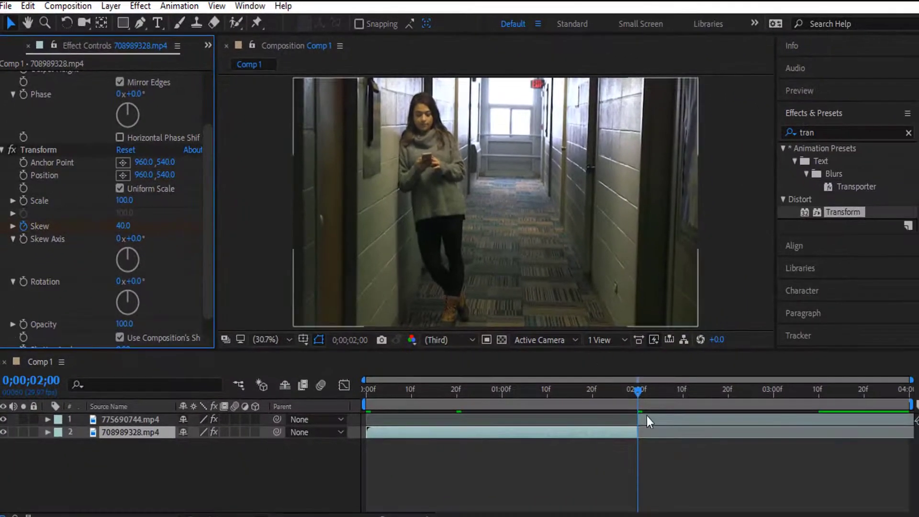
Start Skew keyframes on 775690744.mp4 with a value of -40 at the two-second mark.
click(145, 421)
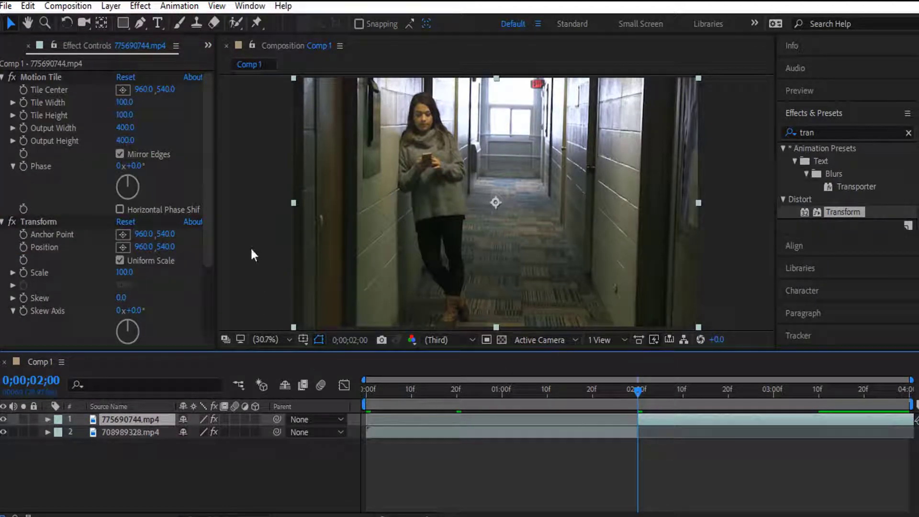
drag(209, 218, 208, 284)
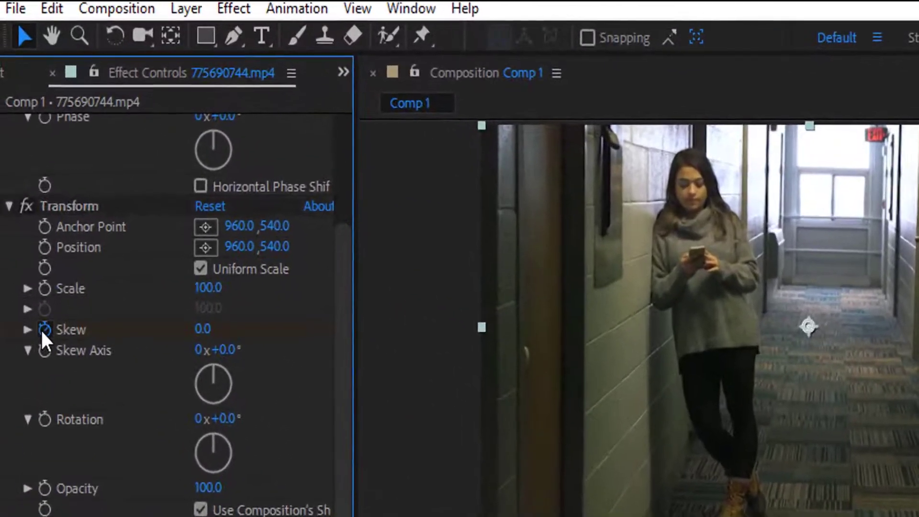
click(31, 259)
click(194, 329)
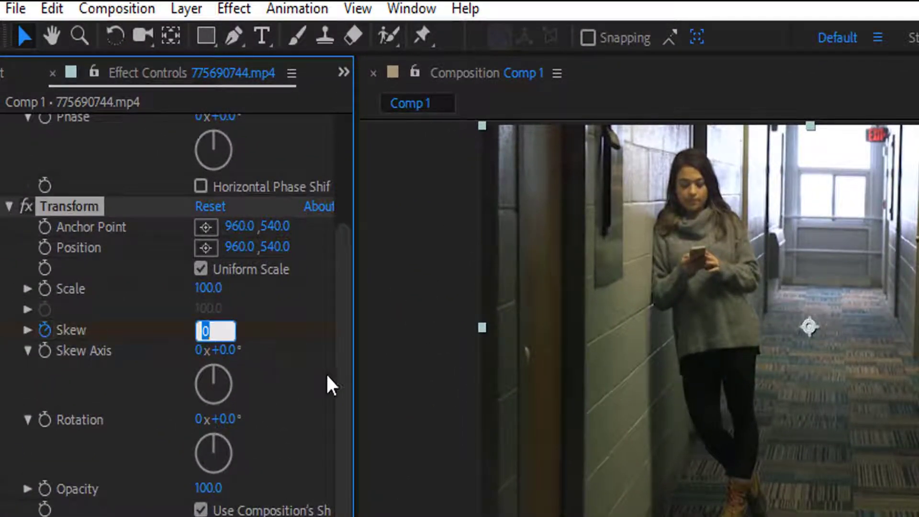
text(-40)
key(Return)
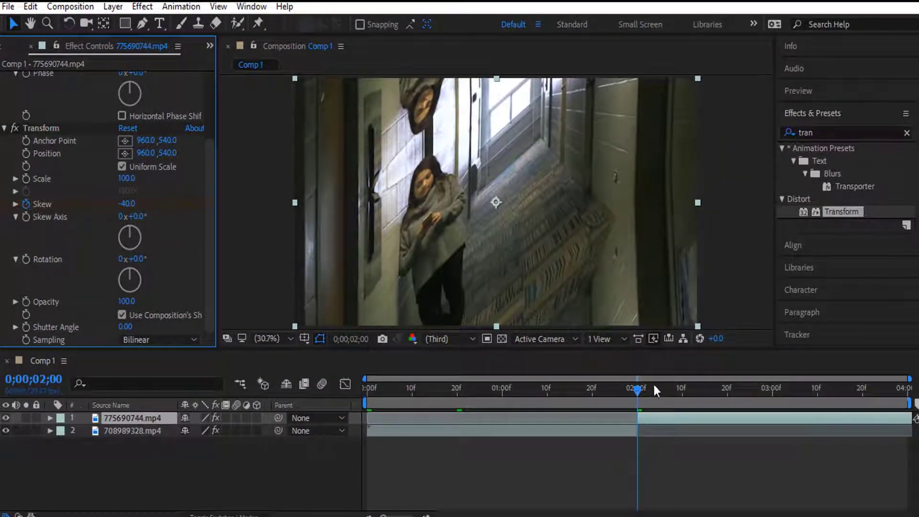
Add a Skew keyframe of 0 at 0;00;03;10 on 775690744.mp4.
drag(649, 391, 821, 398)
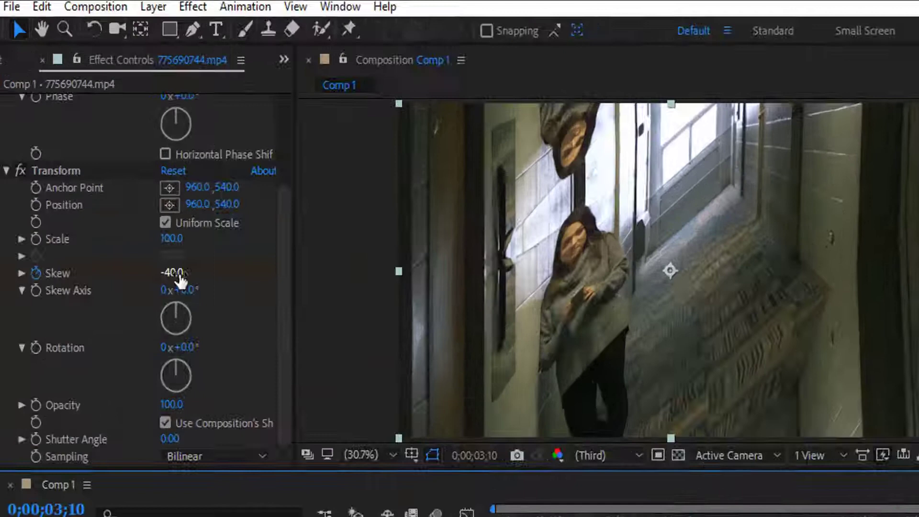
click(129, 204)
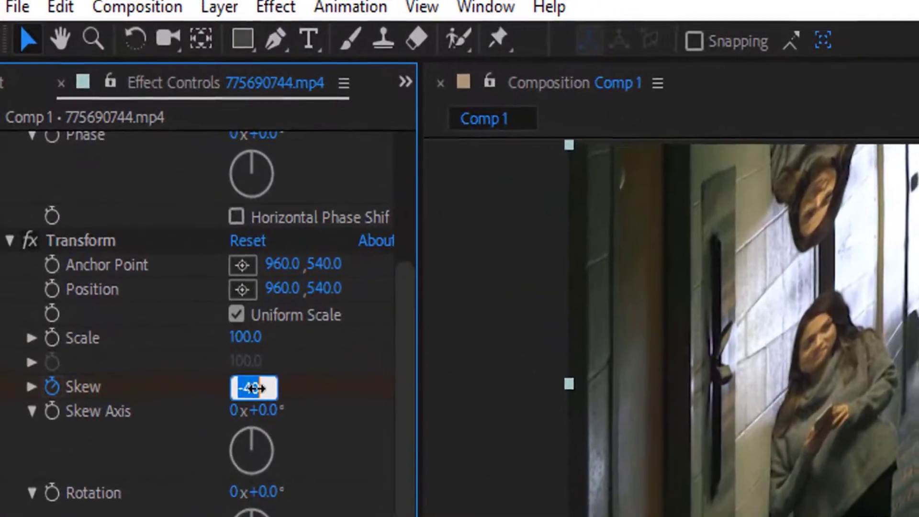
text(0)
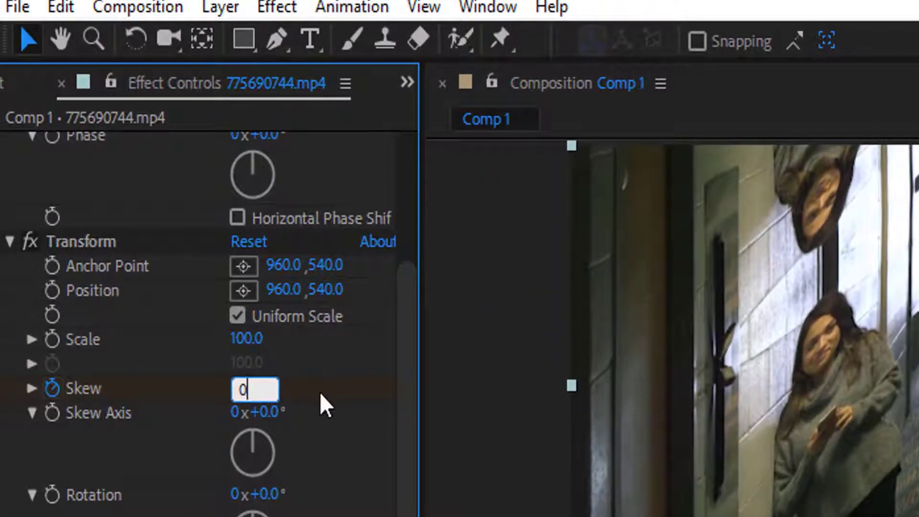
key(Return)
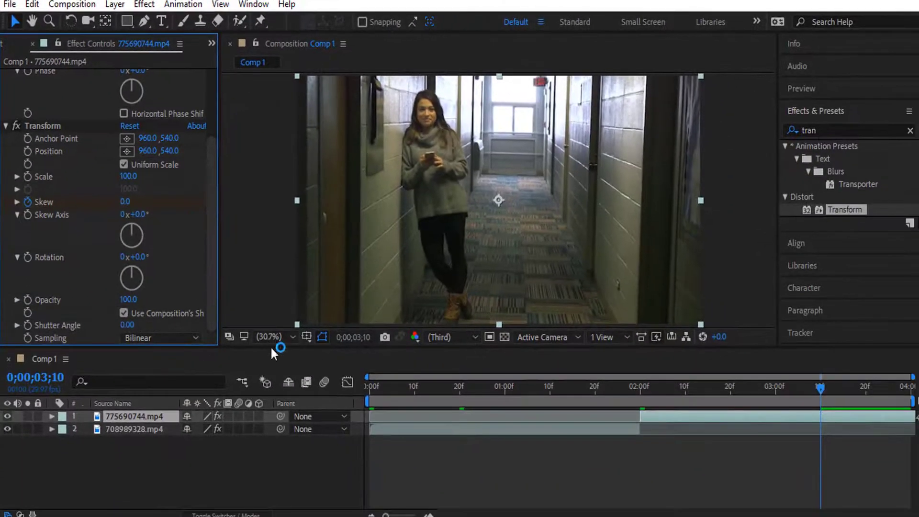
From the comp start, show both layers' Skew keyframes, collapse 775690744.mp4's properties and play a preview.
click(378, 395)
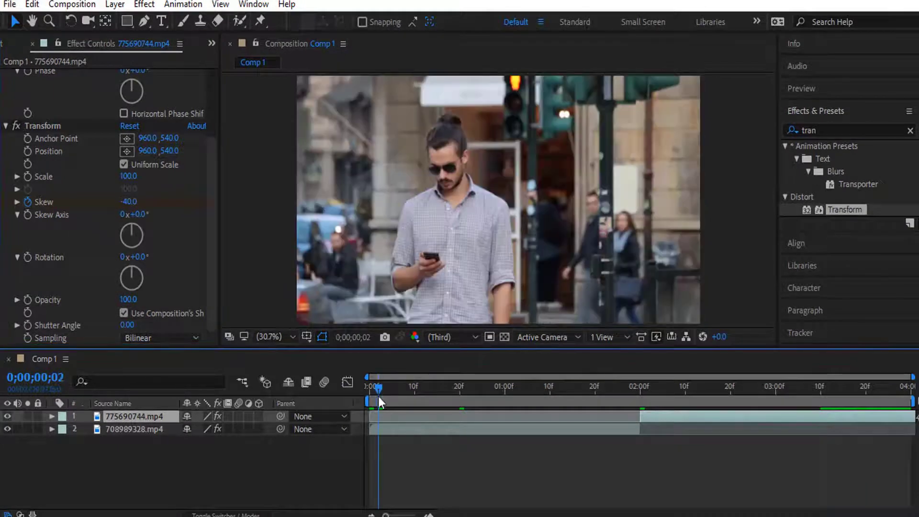
click(139, 430)
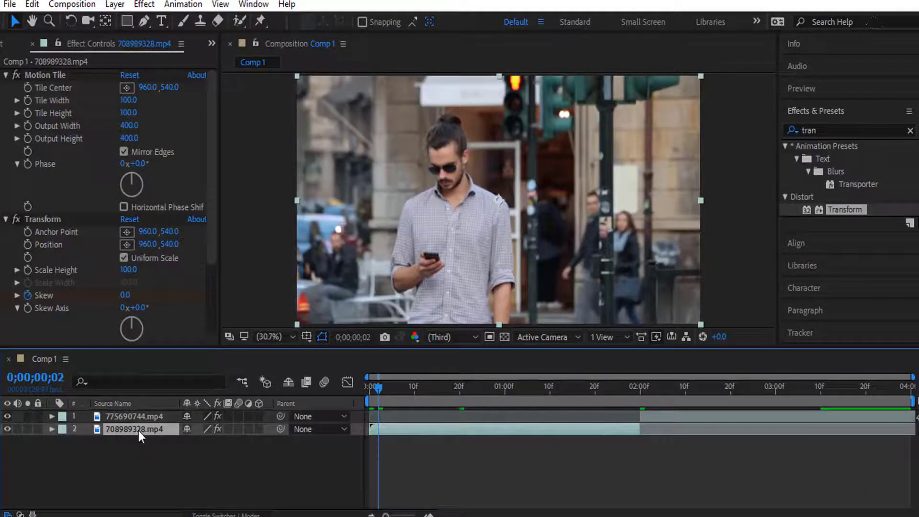
key(u)
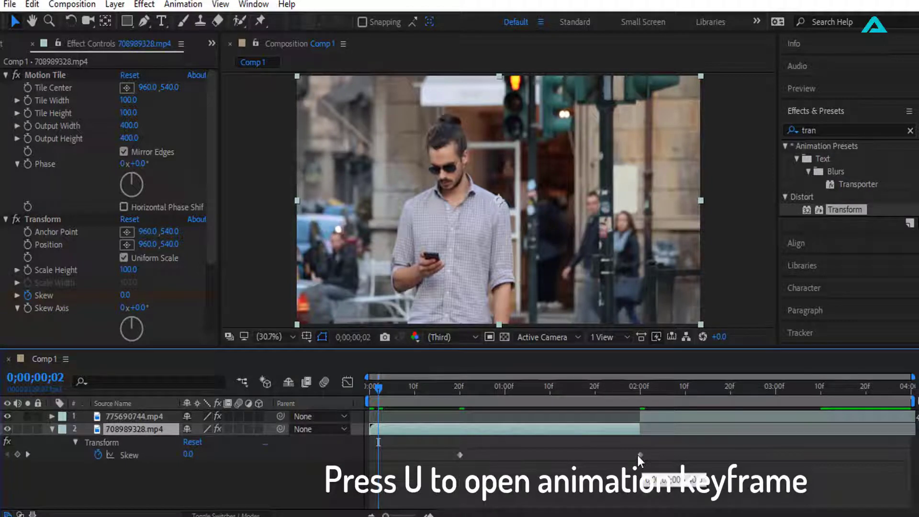
click(650, 415)
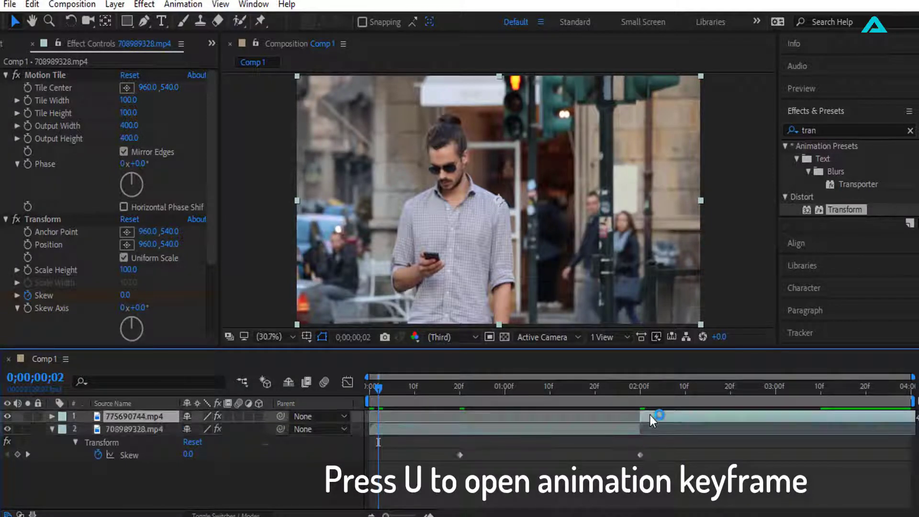
key(u)
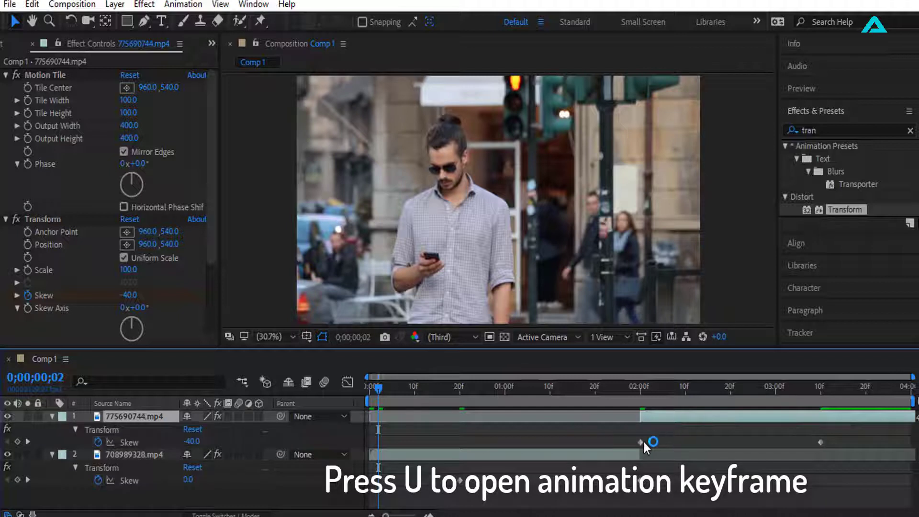
click(400, 454)
click(51, 416)
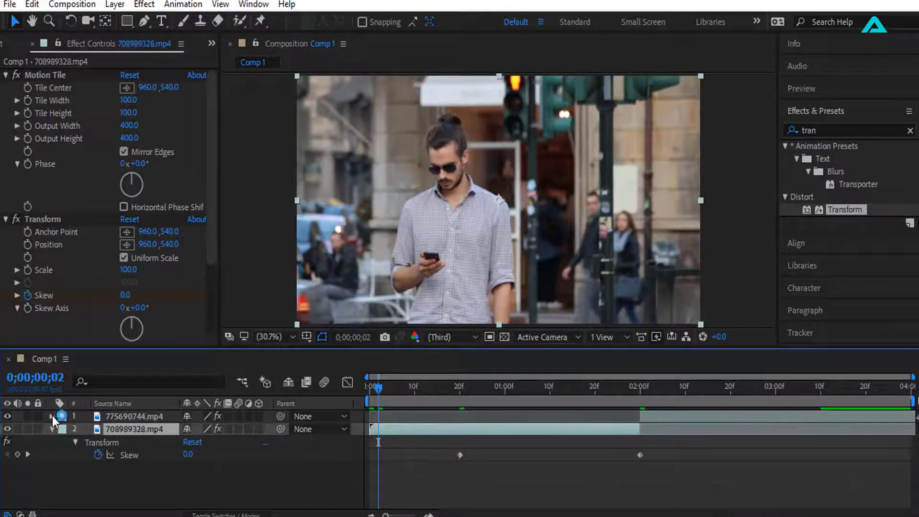
key(space)
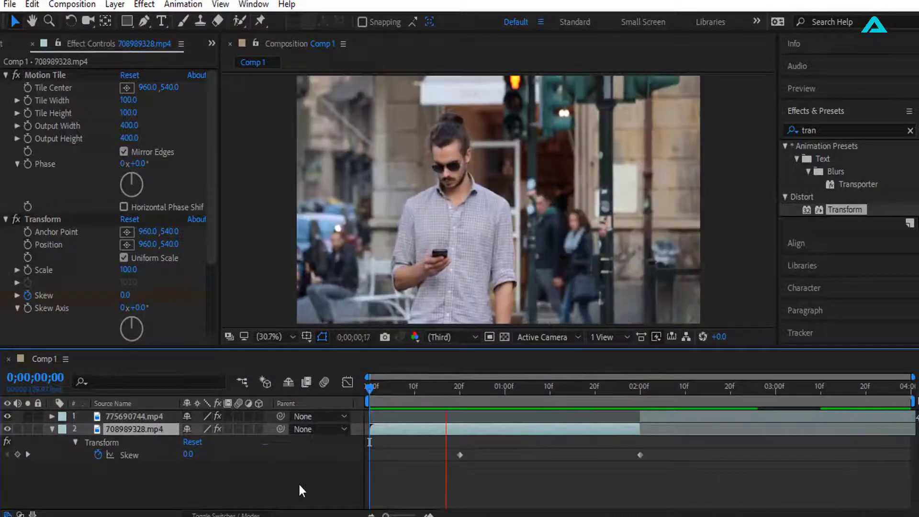
Stop playback and apply Keyframe Assistant > Easy Ease to both 708989328.mp4 Skew keyframes.
key(space)
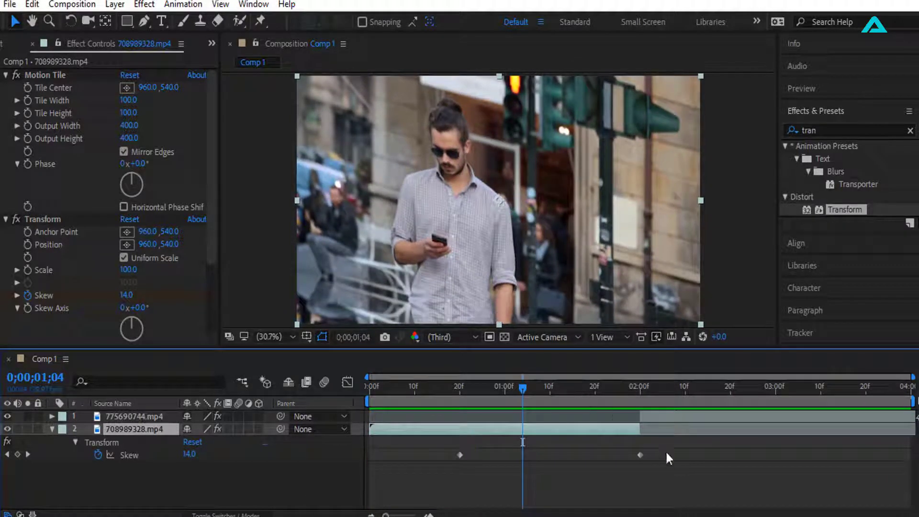
drag(644, 460, 456, 462)
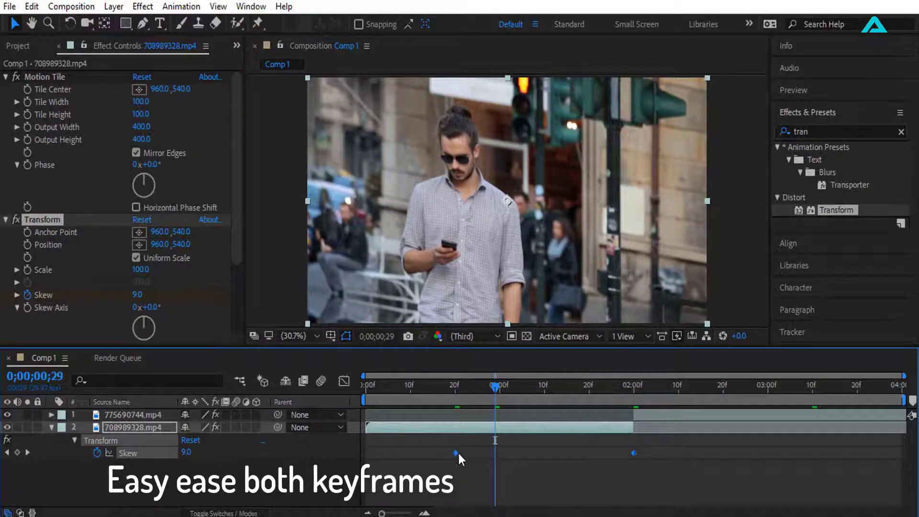
right_click(459, 452)
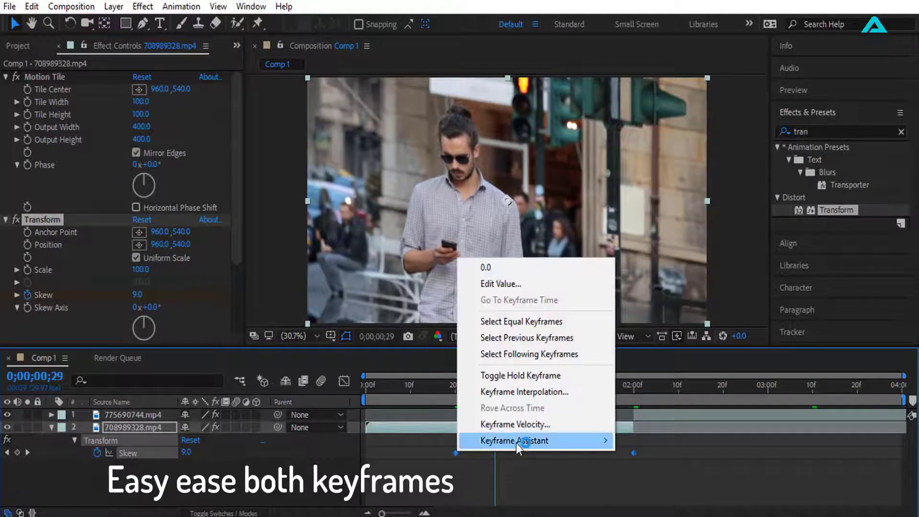
mouse_move(516, 443)
click(665, 346)
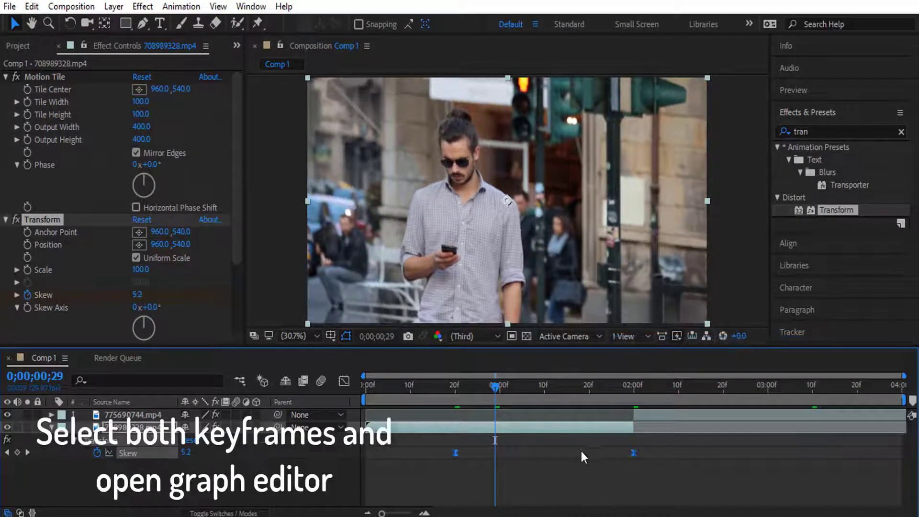
drag(645, 444, 447, 461)
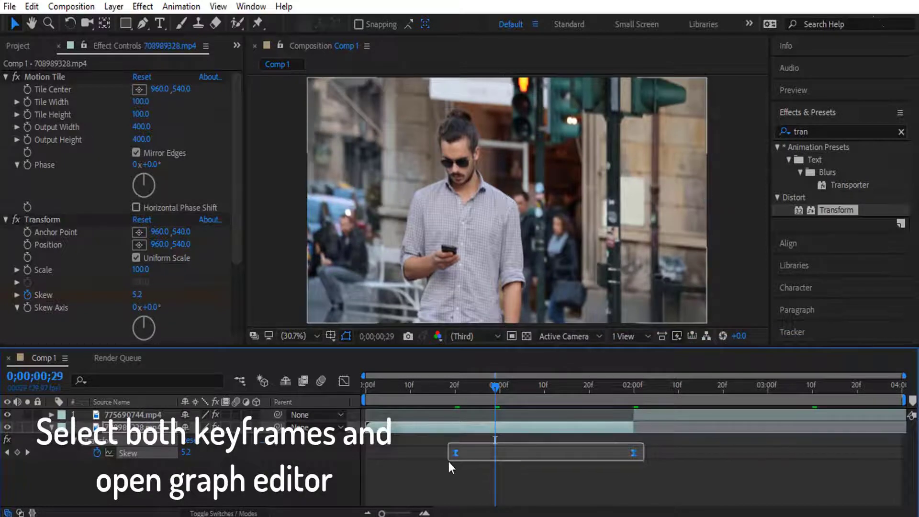
In the Graph Editor, drag the 708989328.mp4 Skew handles so the curve stays flat, then ramps sharply.
click(345, 385)
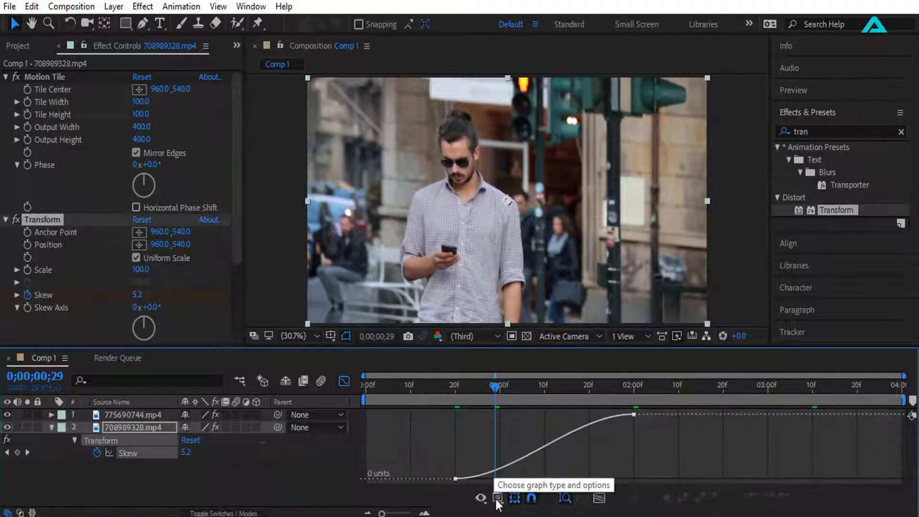
click(497, 499)
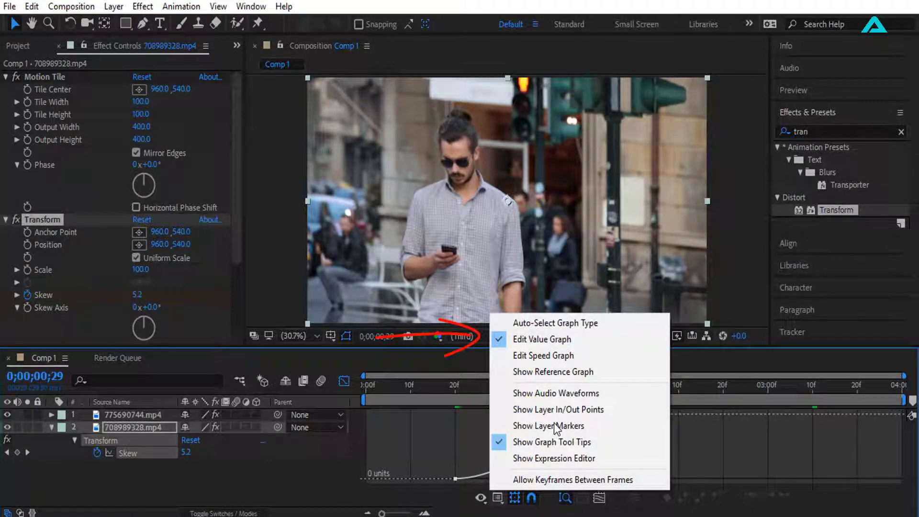
click(426, 438)
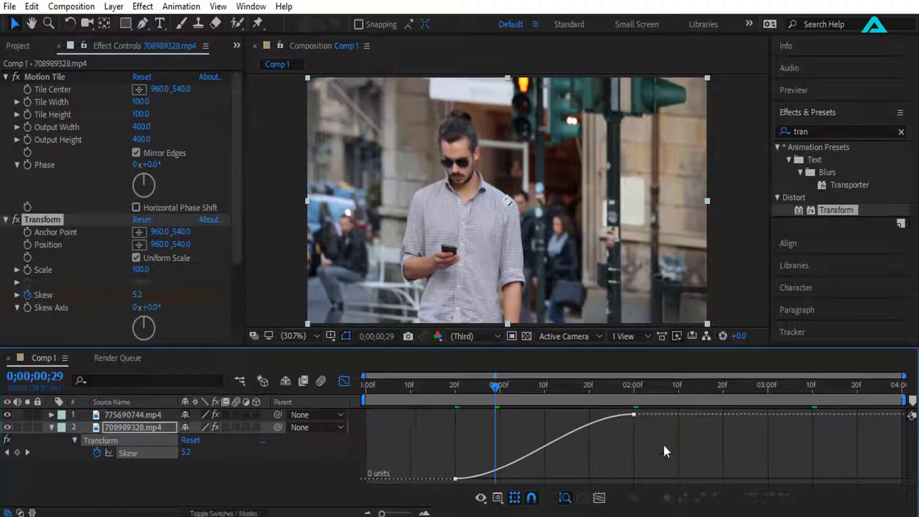
drag(663, 475, 419, 402)
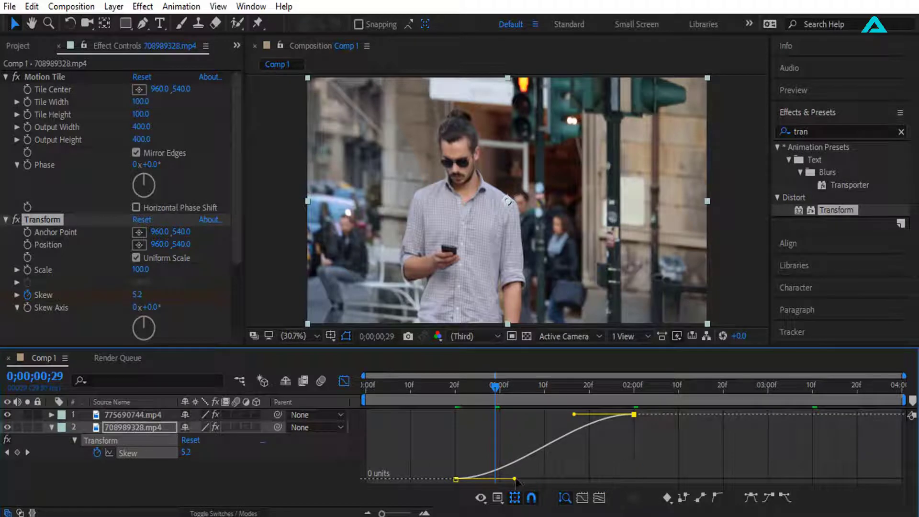
drag(516, 479, 633, 479)
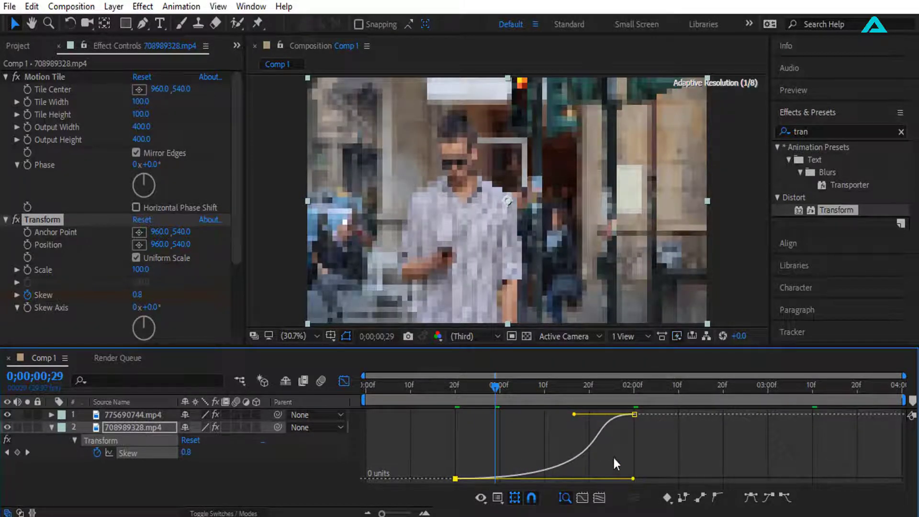
drag(574, 415, 635, 479)
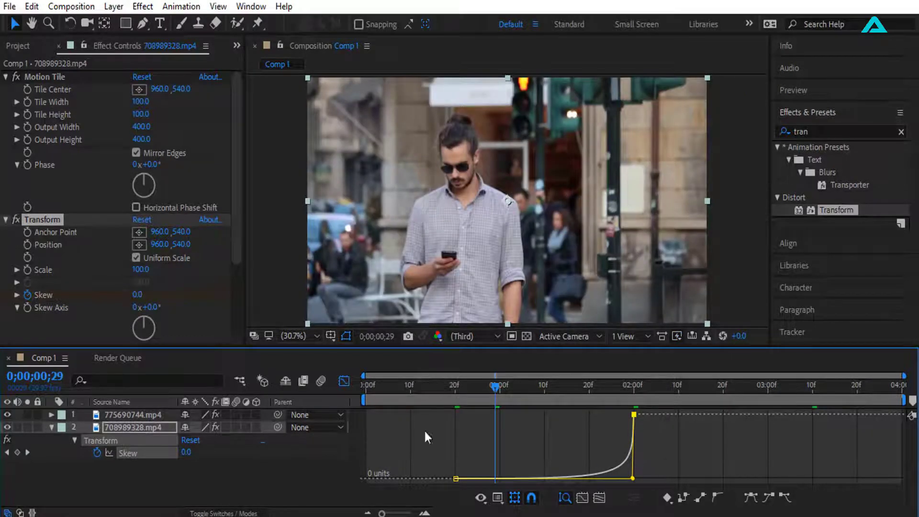
Leave the Graph Editor and reveal the 775690744.mp4 layer's Skew keyframes with U.
click(343, 381)
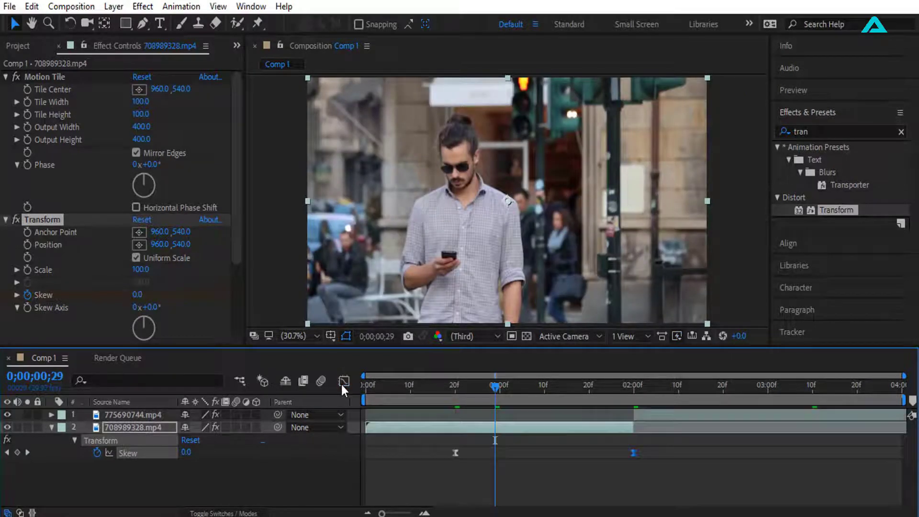
click(664, 415)
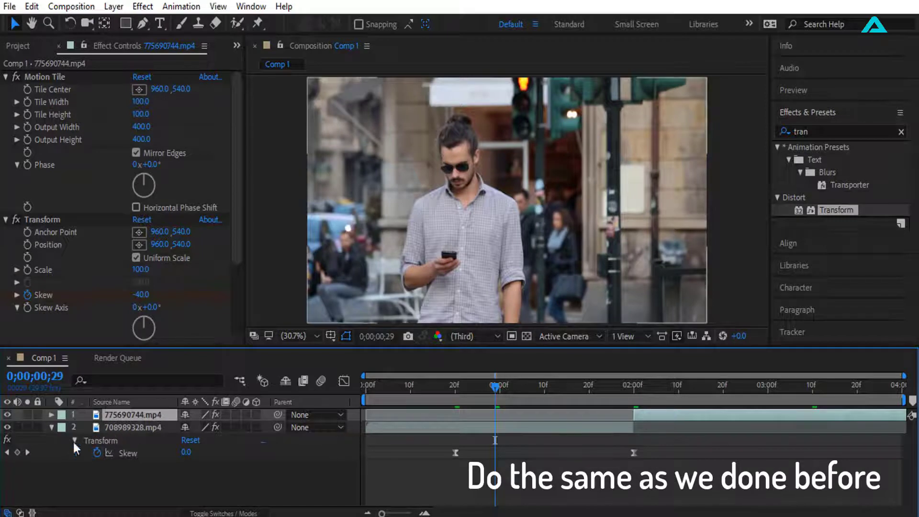
click(53, 430)
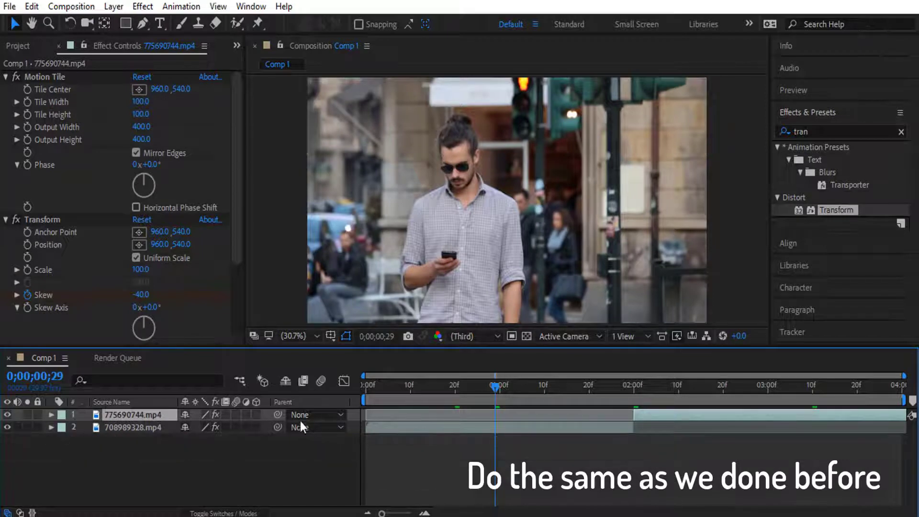
key(u)
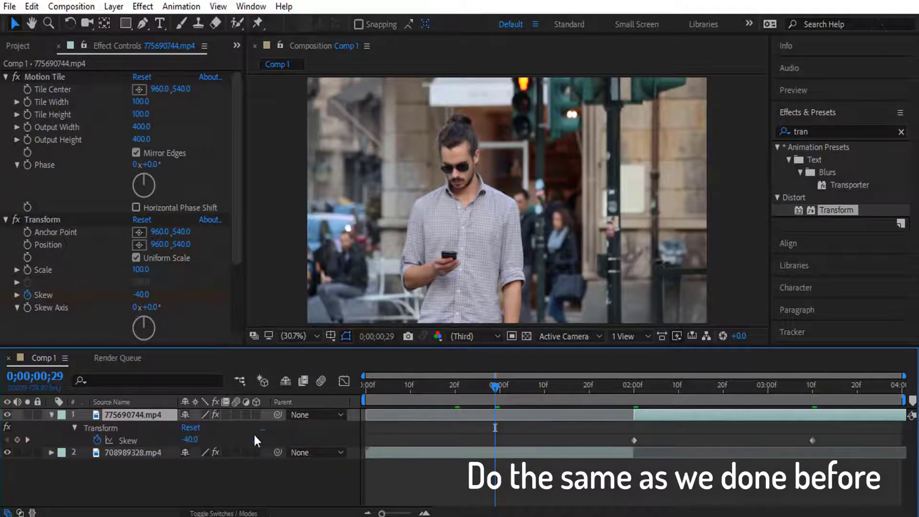
Apply Keyframe Assistant > Easy Ease to both 775690744.mp4 Skew keyframes and reselect them.
drag(842, 431, 633, 448)
right_click(633, 441)
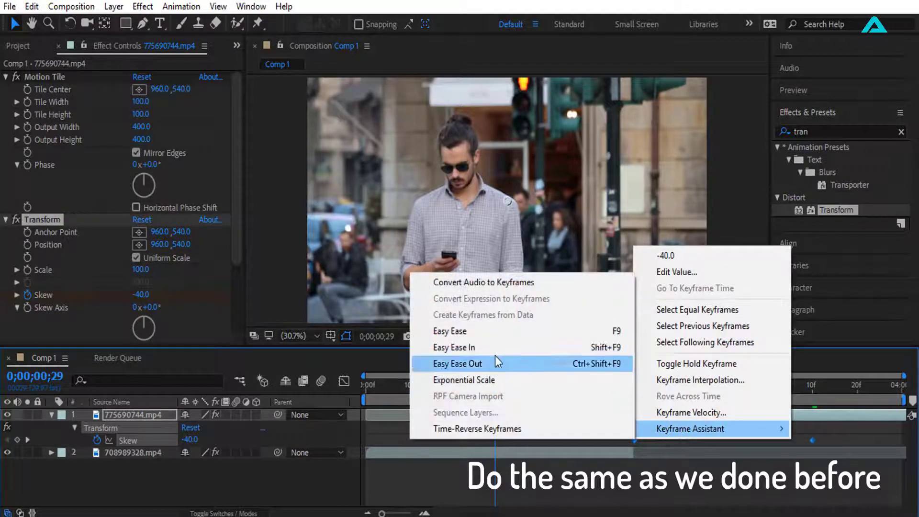
click(486, 330)
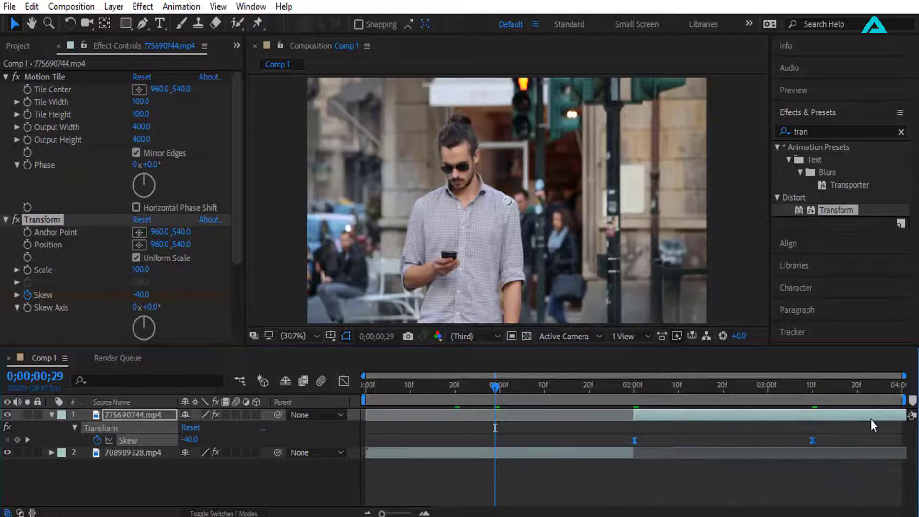
drag(846, 426, 624, 445)
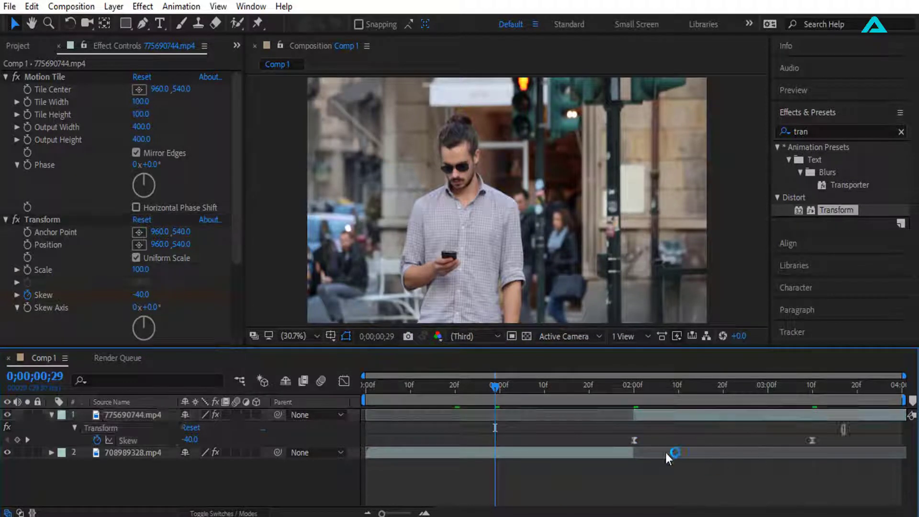
In the Graph Editor, shape the 775690744.mp4 Skew curve to shoot up early and ease slowly into the last keyframe.
click(342, 380)
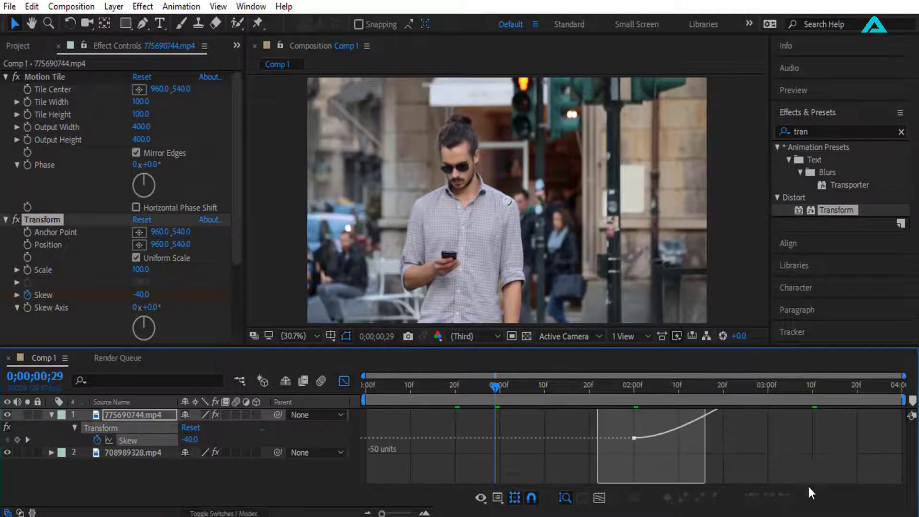
click(481, 498)
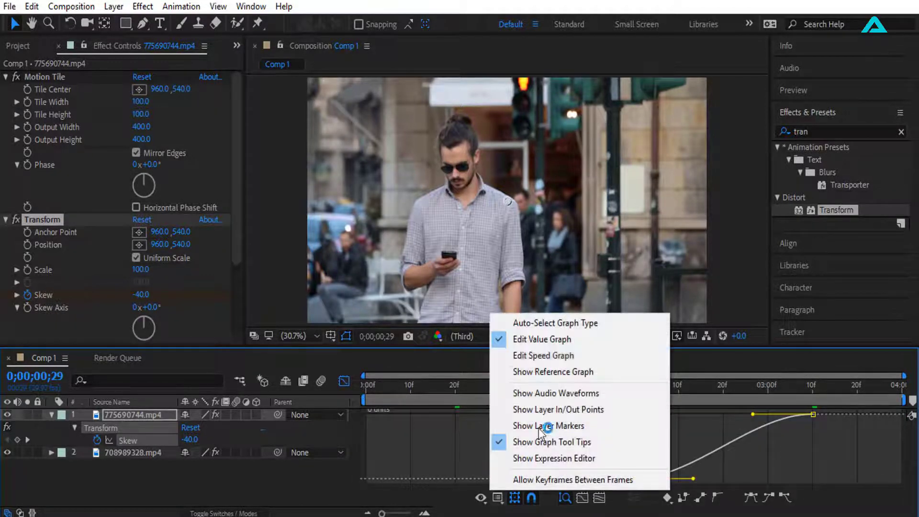
click(802, 440)
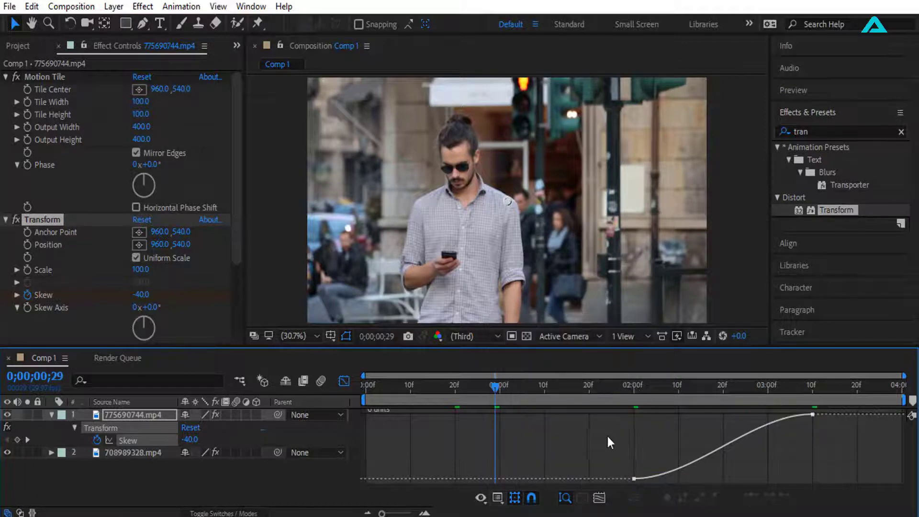
drag(609, 441, 878, 461)
drag(594, 431, 818, 488)
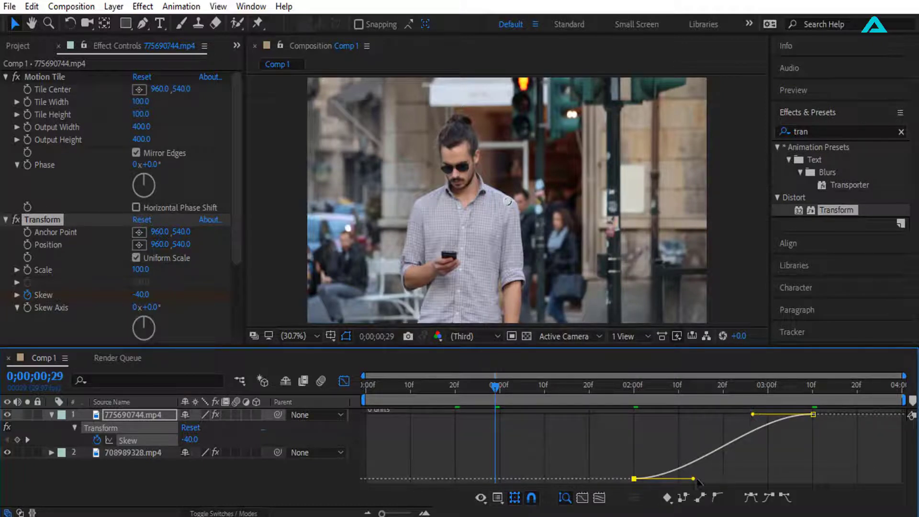
drag(752, 414, 634, 415)
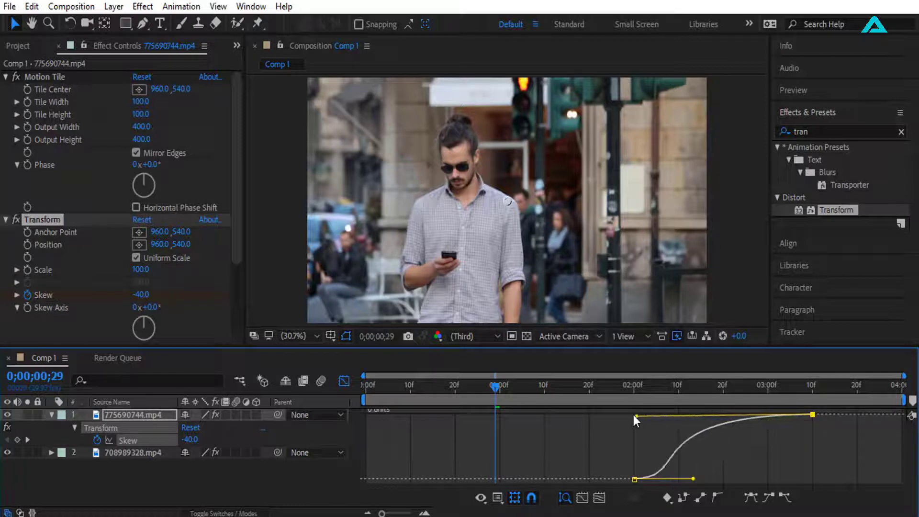
drag(693, 478, 632, 419)
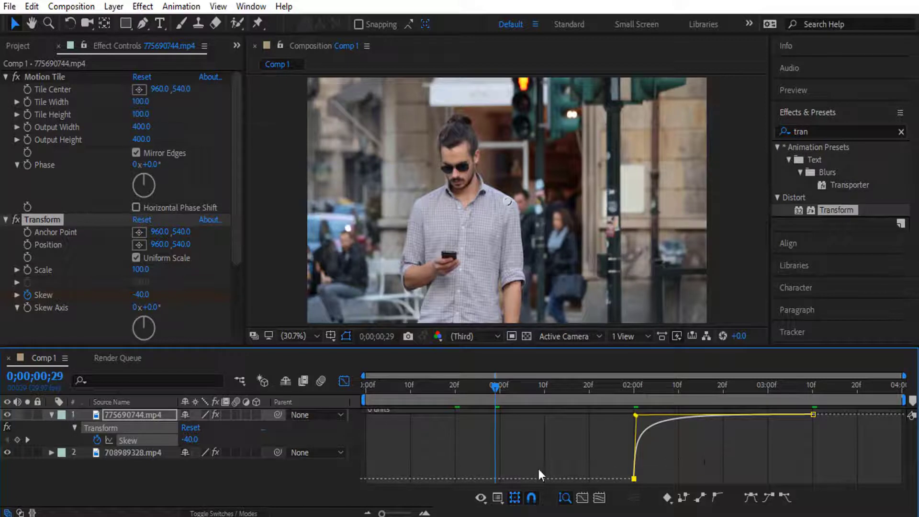
click(345, 385)
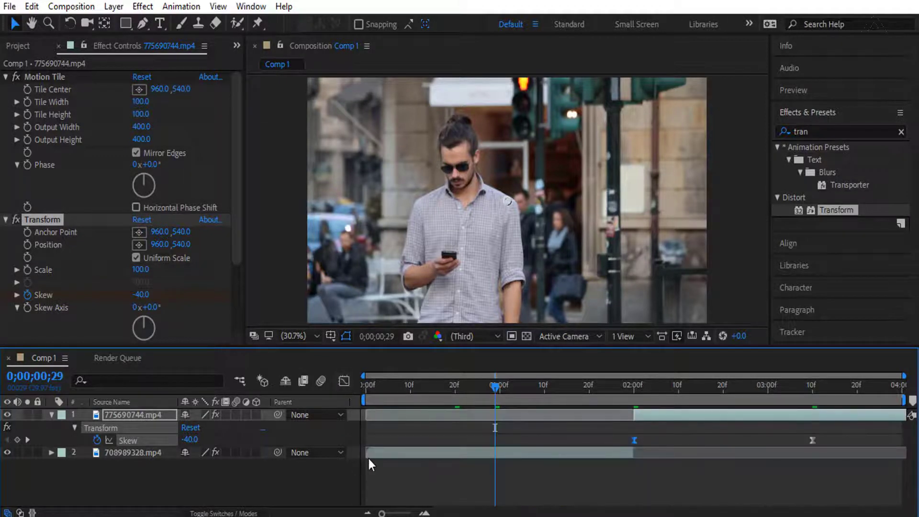
Collapse the top layer's Skew rows and bring the layer switches columns into view.
click(52, 414)
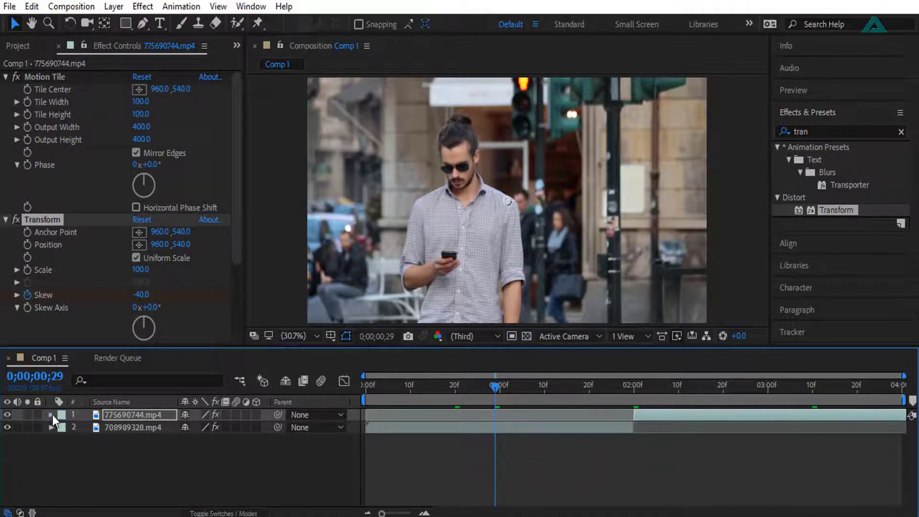
click(493, 428)
click(660, 416)
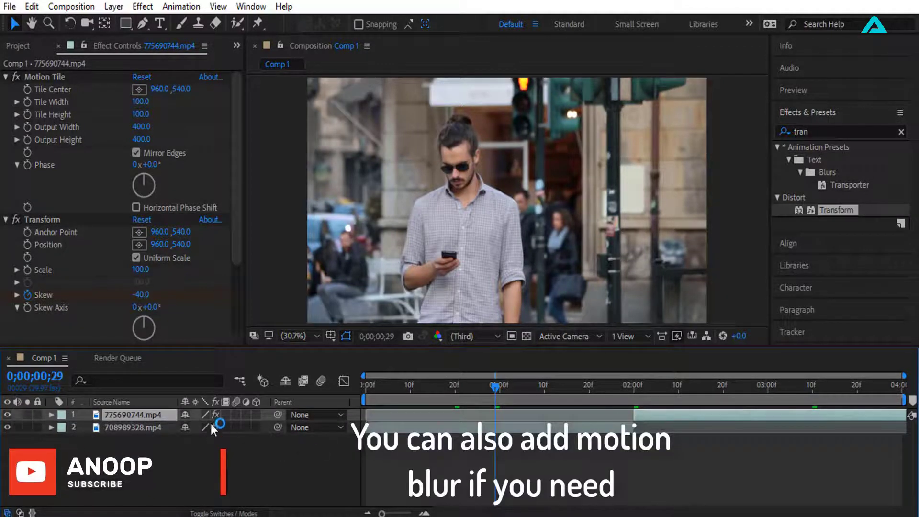
click(231, 513)
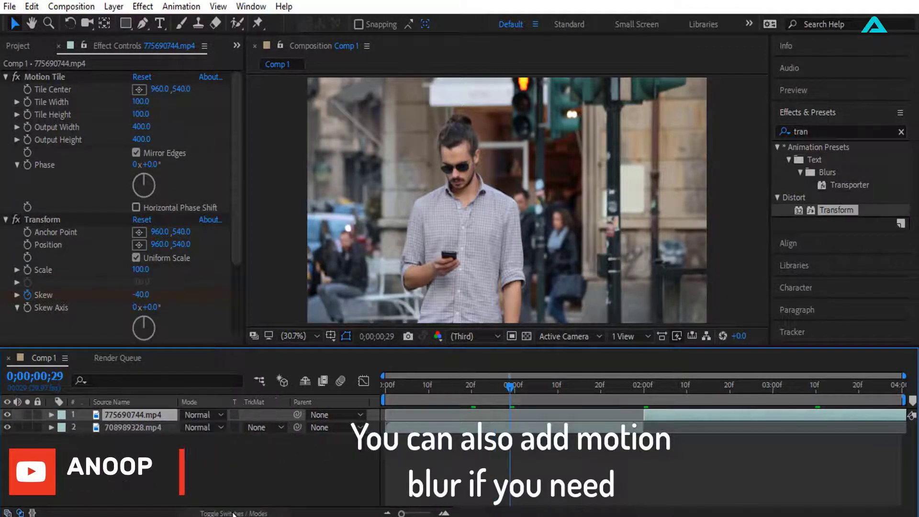
click(232, 513)
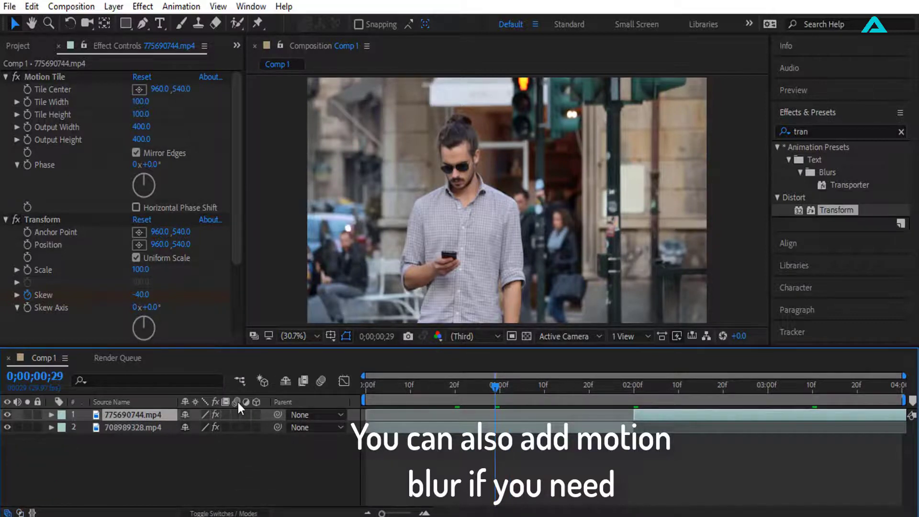
Enable Motion Blur on both clip layers and Comp 1, then return the playhead to 0.
click(237, 415)
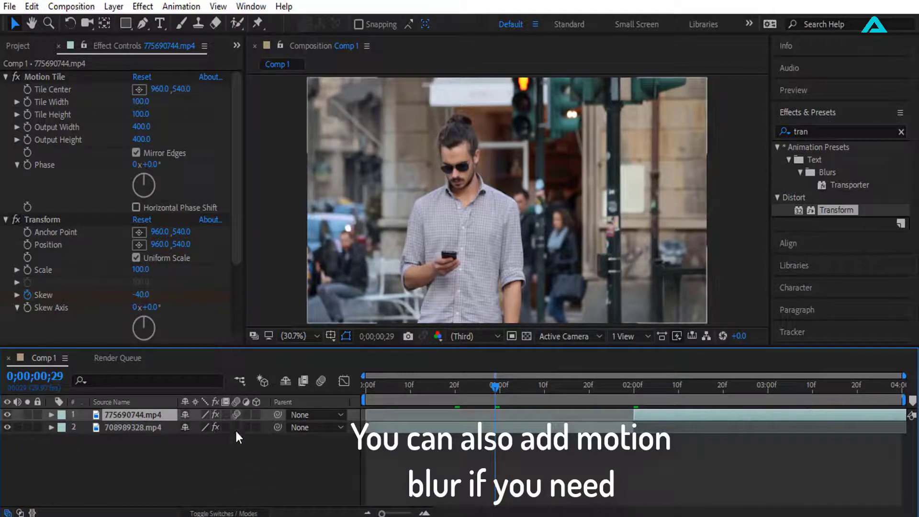
click(235, 428)
click(321, 381)
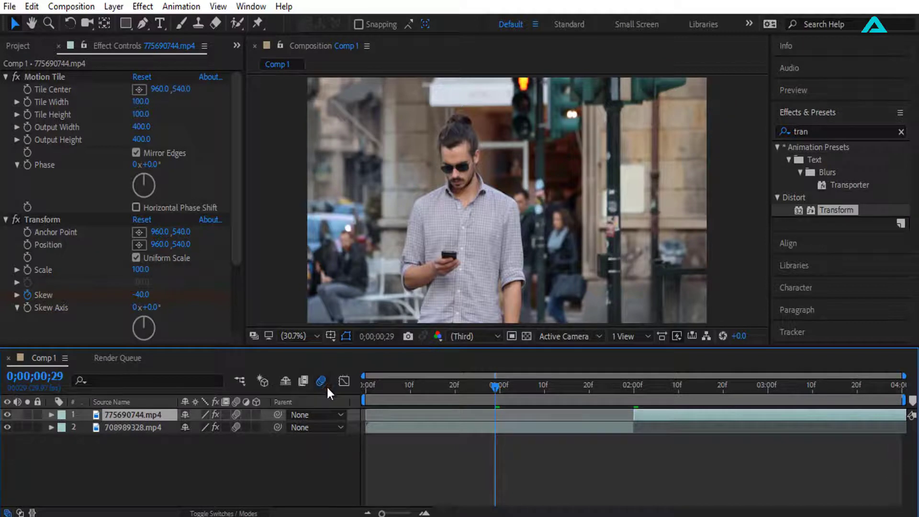
click(371, 388)
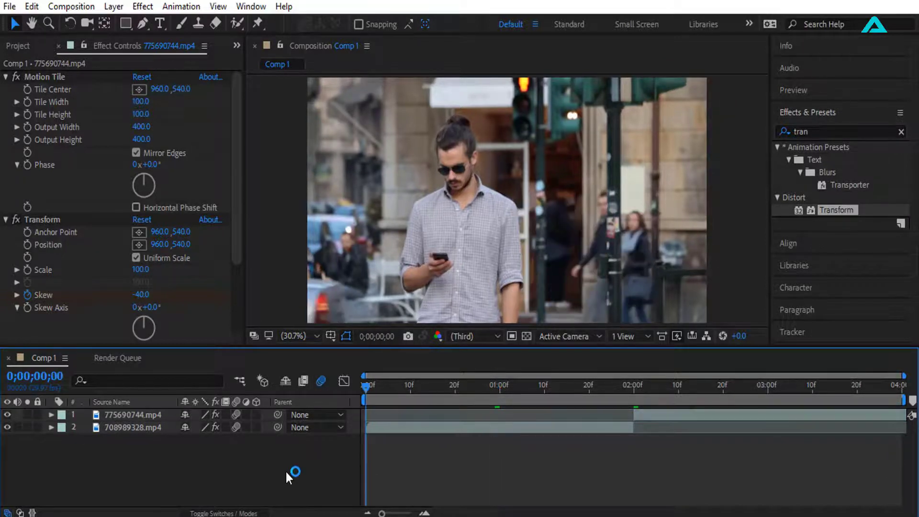